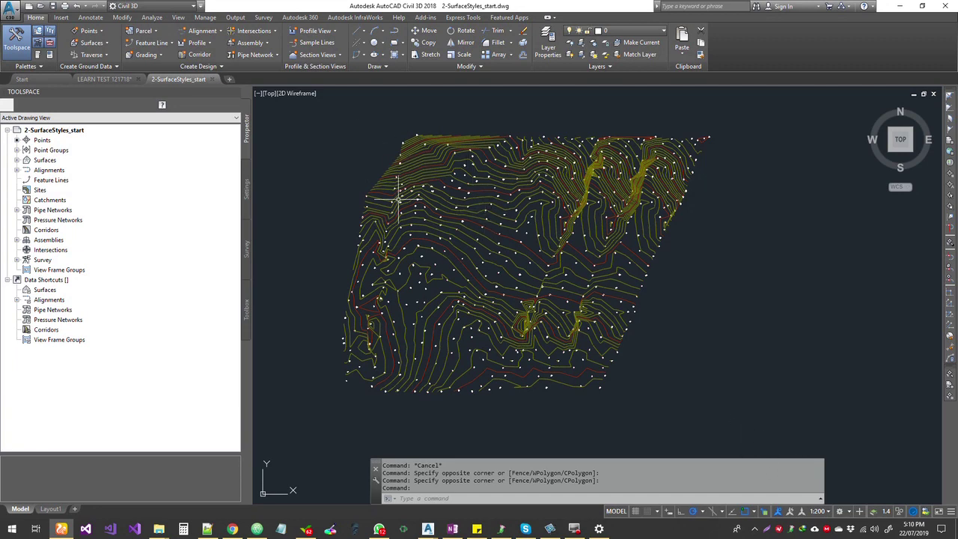
- Select the NSurface contours in the drawing to bring up the Tin Surface ribbon tab
{"action": "left_click", "coordinate": [359, 194]}
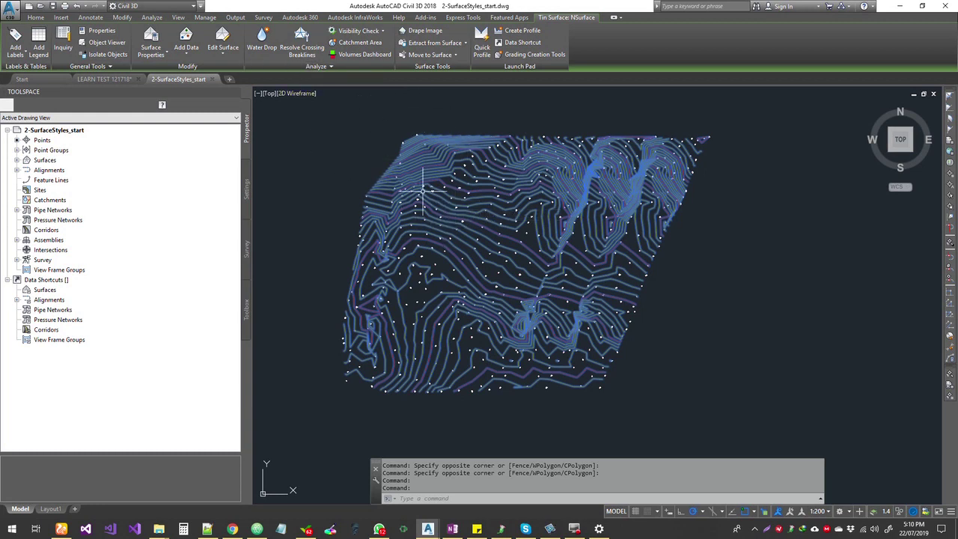
{"action": "scroll", "coordinate": [416, 174], "scroll_direction": "up", "scroll_amount": 4}
- Expand Point Groups in Prospector to list Trees, Natural Surface and _All Points
{"action": "scroll", "coordinate": [447, 217], "scroll_direction": "up", "scroll_amount": 4}
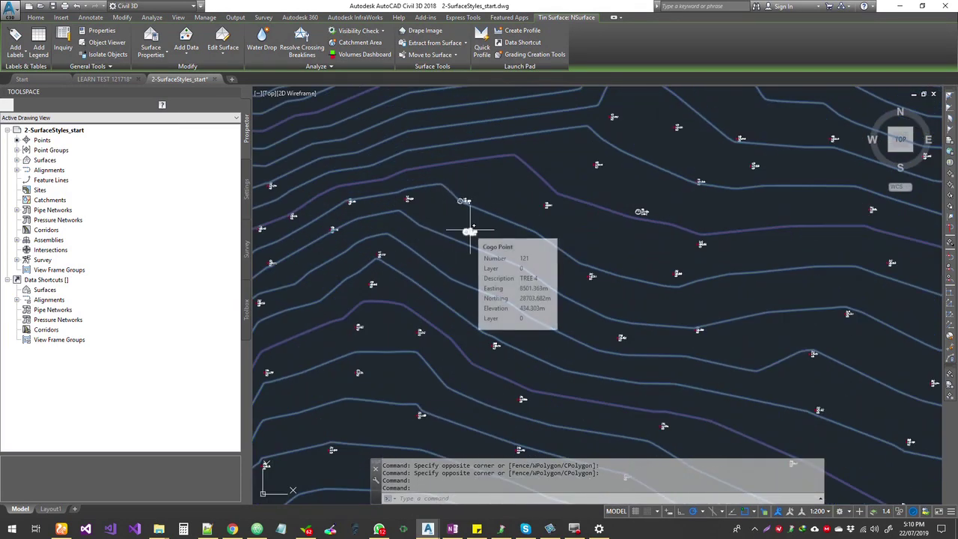
{"action": "scroll", "coordinate": [487, 251], "scroll_direction": "down", "scroll_amount": 5}
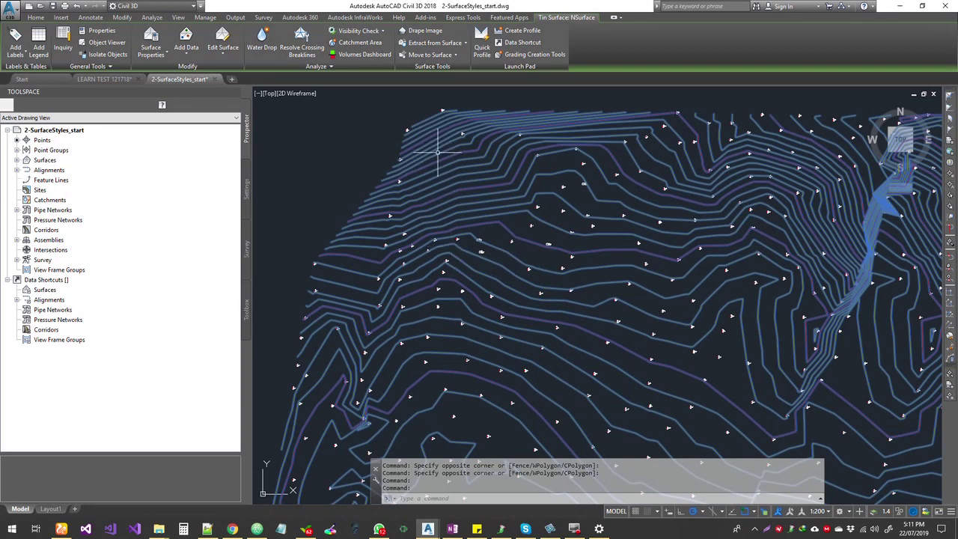
{"action": "mouse_move", "coordinate": [419, 165]}
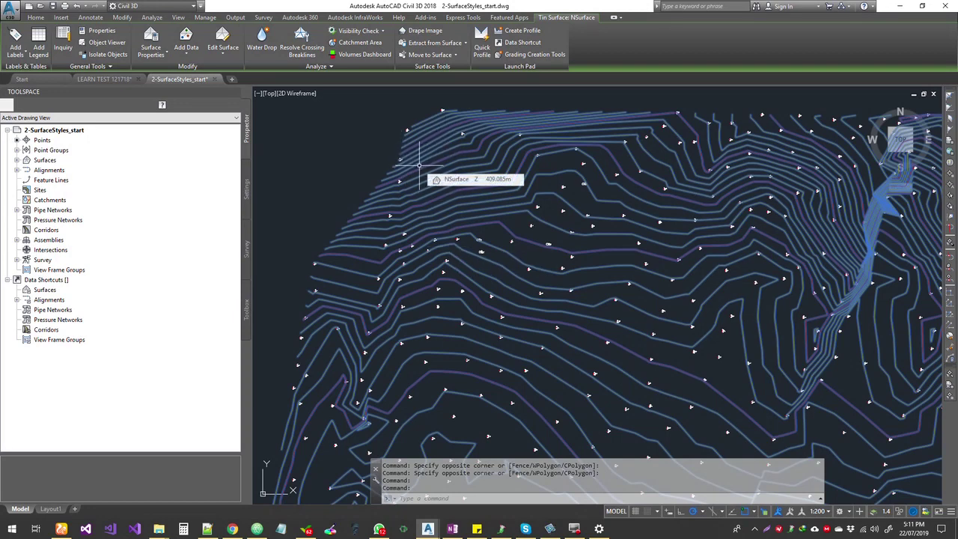
{"action": "left_click", "coordinate": [16, 150]}
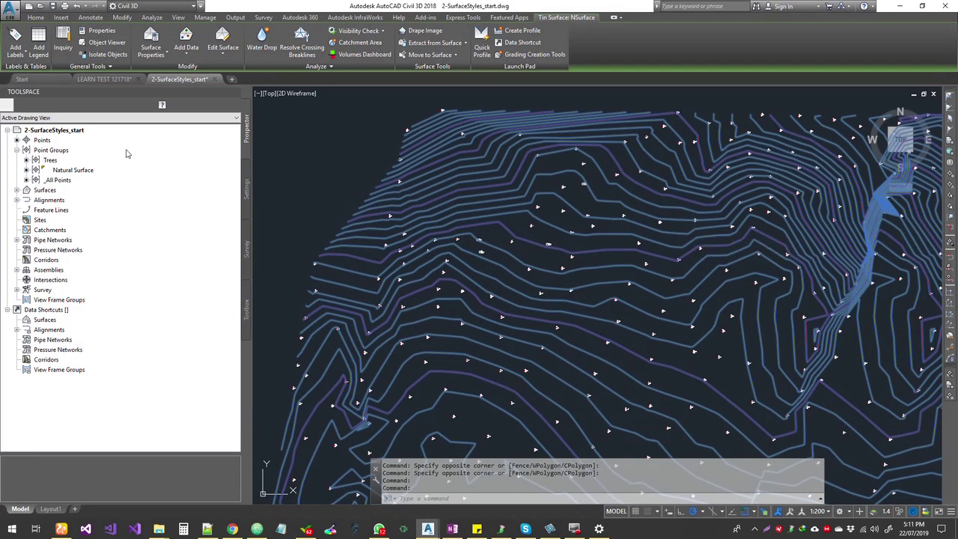
{"action": "right_click", "coordinate": [55, 152]}
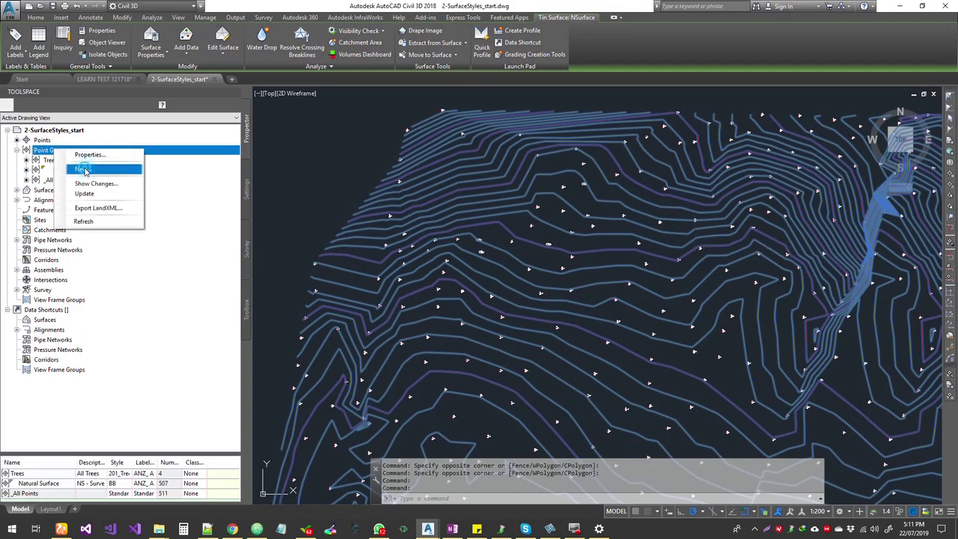
- Create a new point group named HideAll with point style and point label style <none>
{"action": "left_click", "coordinate": [84, 170]}
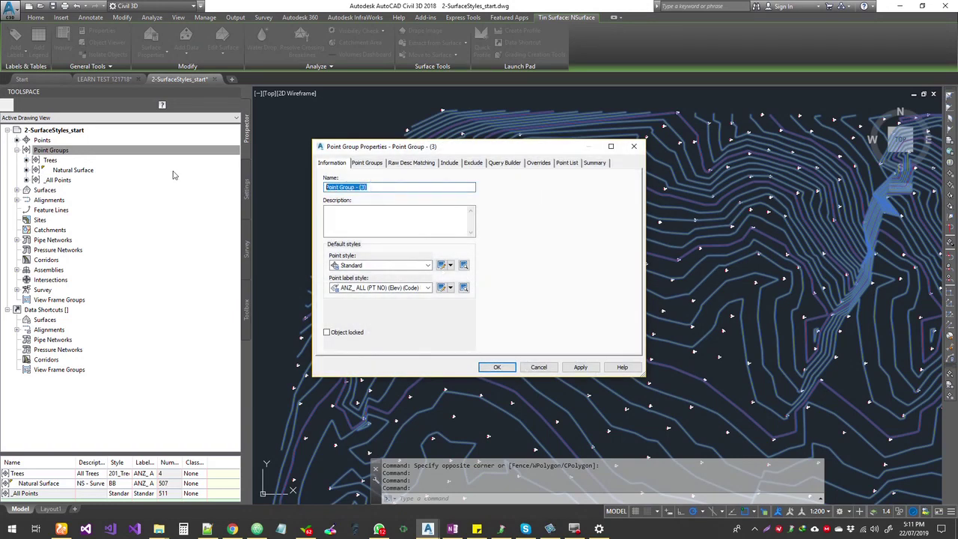
{"action": "type", "text": "HideAll"}
{"action": "left_click", "coordinate": [382, 265]}
{"action": "scroll", "coordinate": [449, 374], "scroll_direction": "down", "scroll_amount": 10}
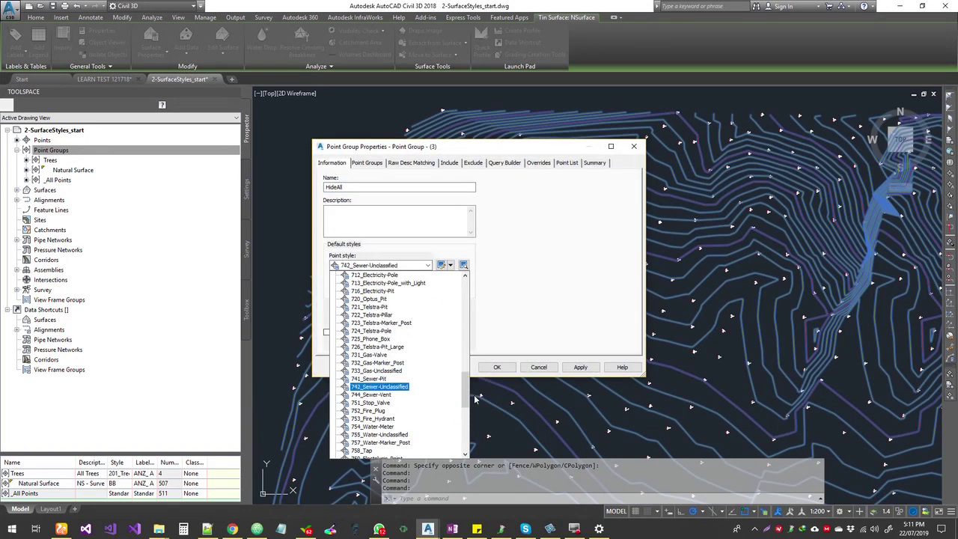
{"action": "scroll", "coordinate": [474, 399], "scroll_direction": "up", "scroll_amount": 10}
{"action": "left_click", "coordinate": [367, 275]}
{"action": "left_click", "coordinate": [367, 265]}
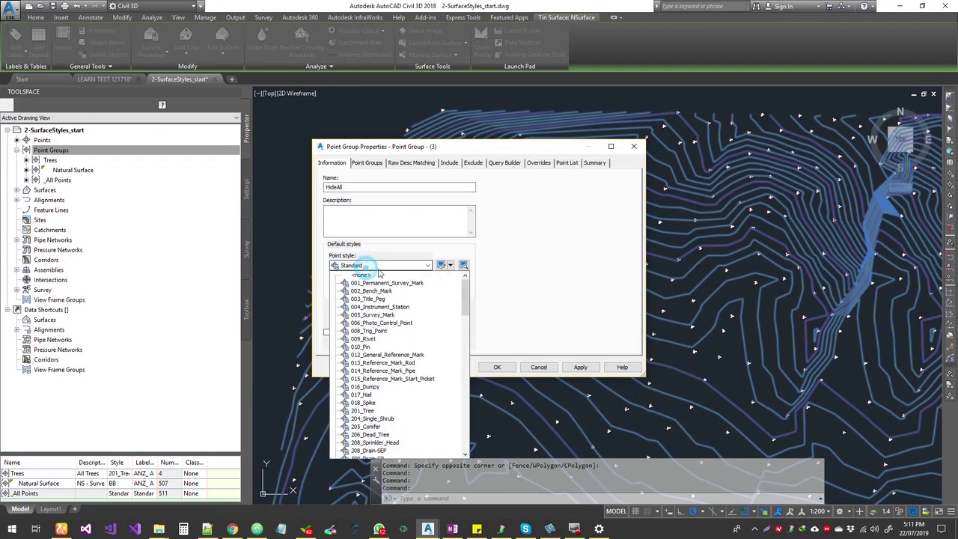
{"action": "left_click", "coordinate": [374, 274]}
{"action": "left_click", "coordinate": [378, 288]}
{"action": "left_click", "coordinate": [361, 297]}
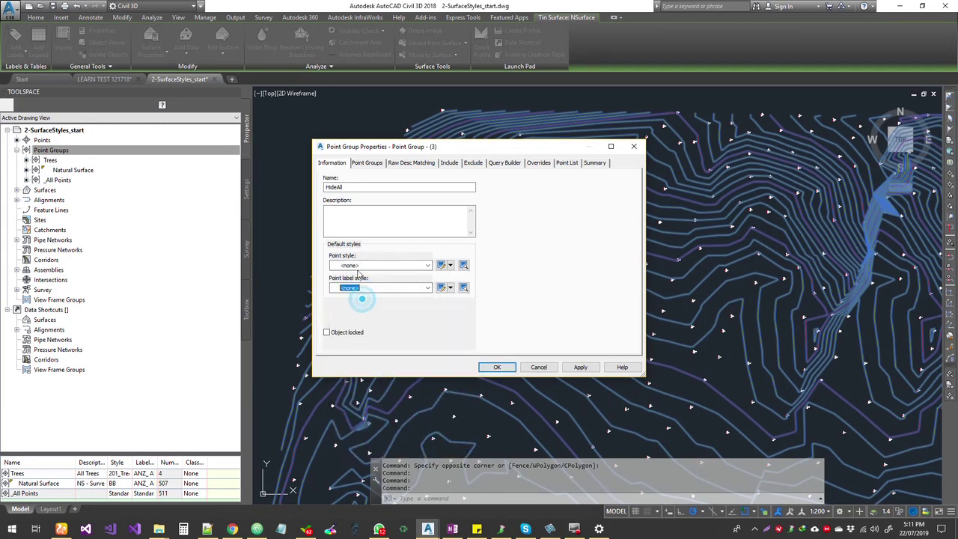
- Include the Trees and Natural Surface groups in HideAll and create the group
{"action": "left_click", "coordinate": [449, 164]}
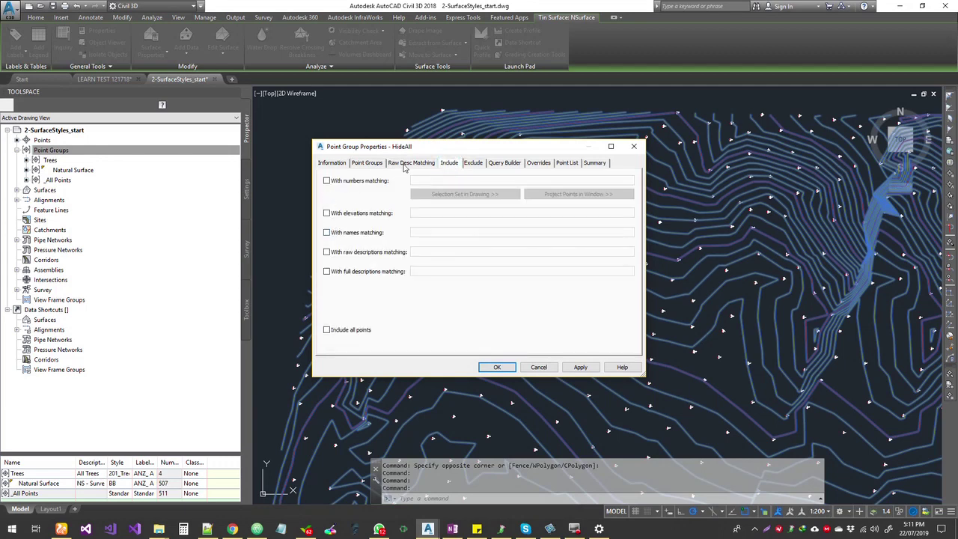
{"action": "left_click", "coordinate": [367, 163]}
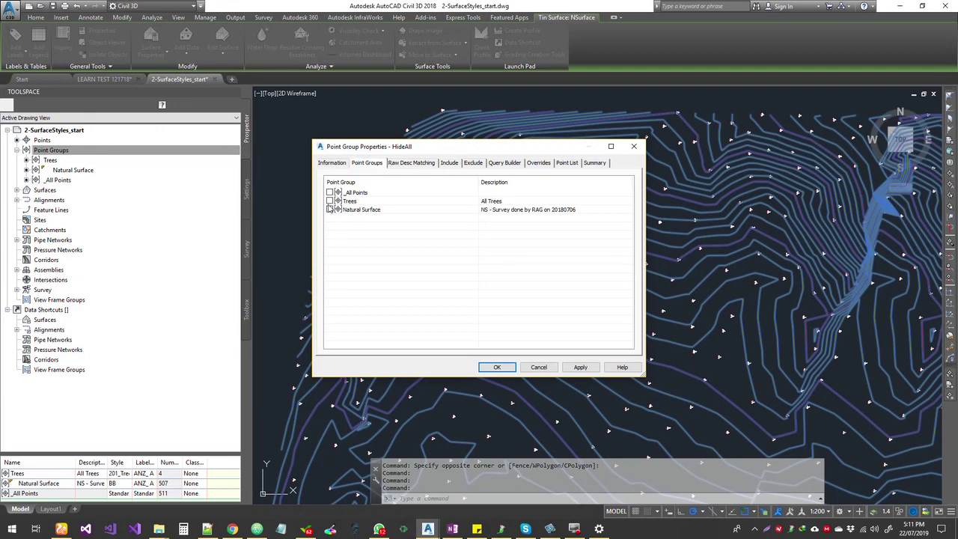
{"action": "left_click", "coordinate": [330, 200]}
{"action": "left_click", "coordinate": [329, 209]}
{"action": "left_click_drag", "start_coordinate": [426, 148], "coordinate": [504, 292]}
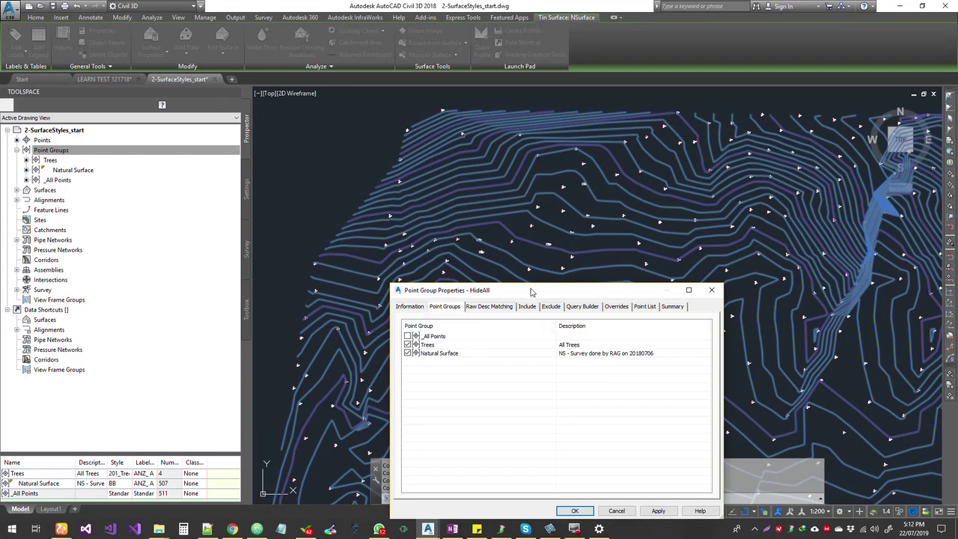
{"action": "left_click_drag", "start_coordinate": [532, 292], "coordinate": [520, 128]}
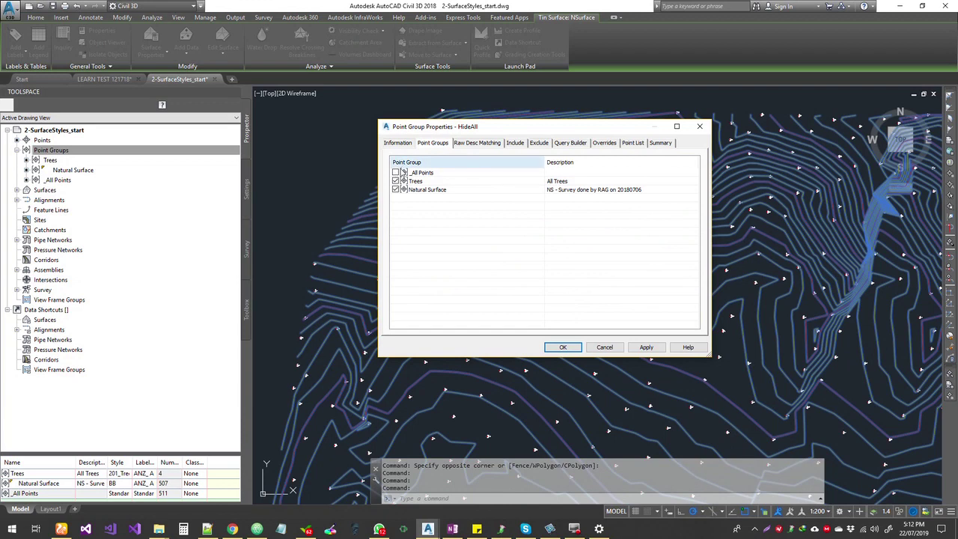
{"action": "left_click", "coordinate": [562, 348]}
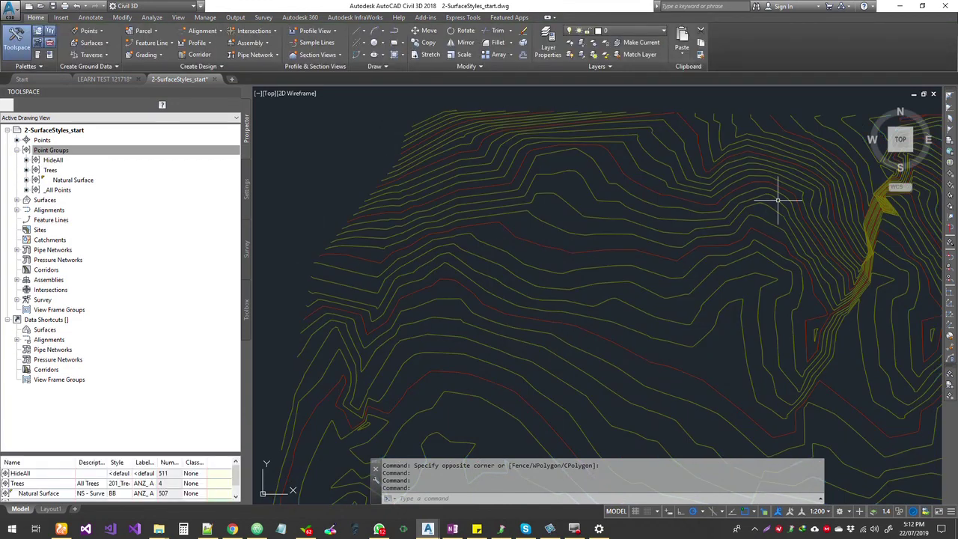
{"action": "right_click", "coordinate": [66, 150]}
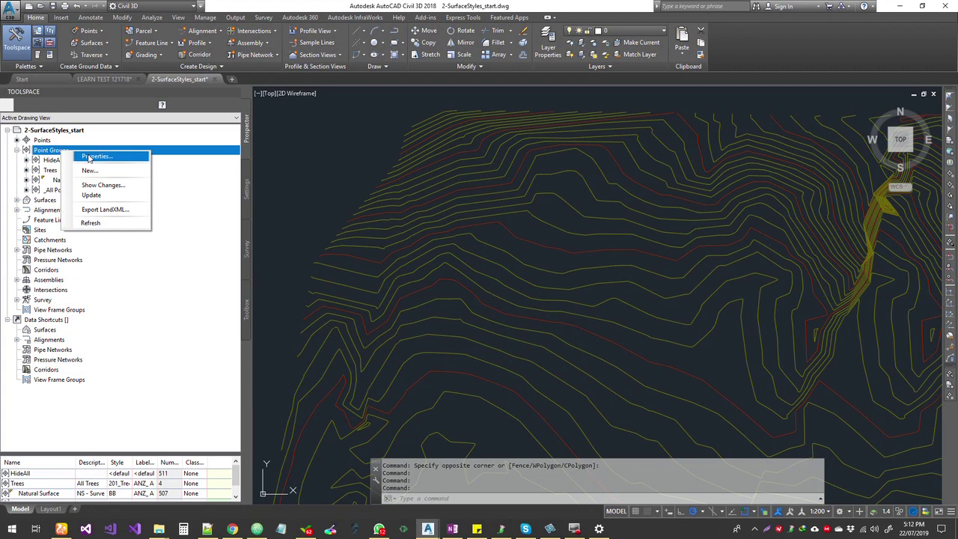
{"action": "left_click", "coordinate": [90, 156]}
{"action": "left_click", "coordinate": [413, 247]}
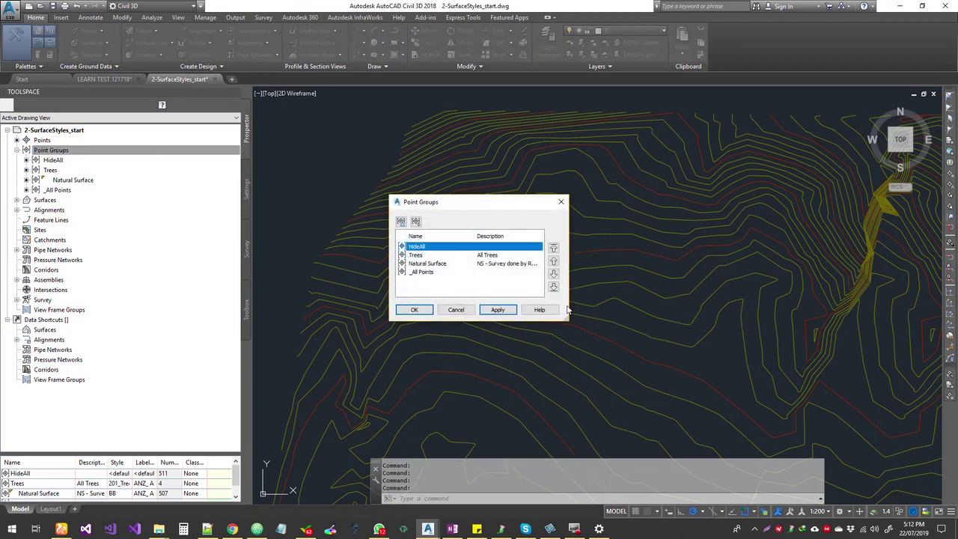
{"action": "left_click", "coordinate": [553, 286]}
{"action": "left_click", "coordinate": [499, 310]}
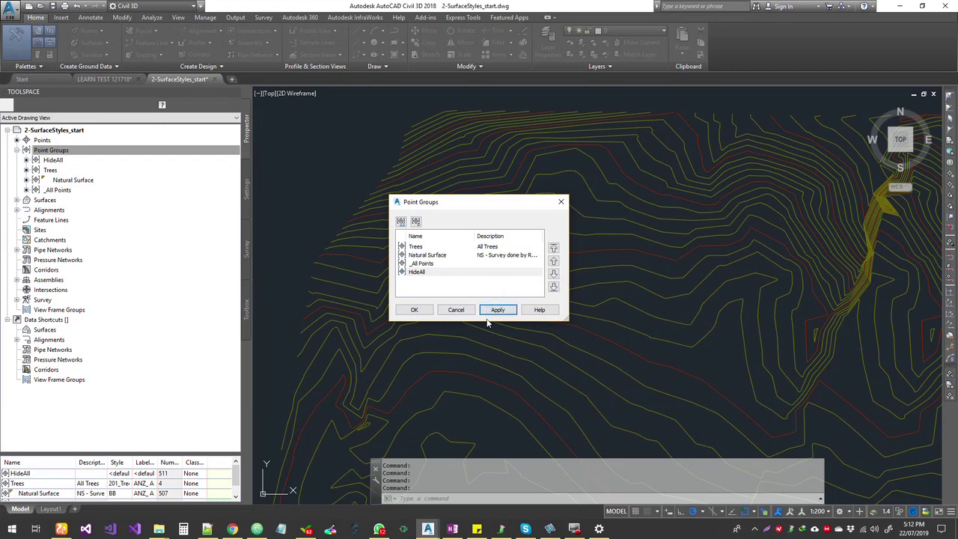
{"action": "left_click", "coordinate": [415, 309]}
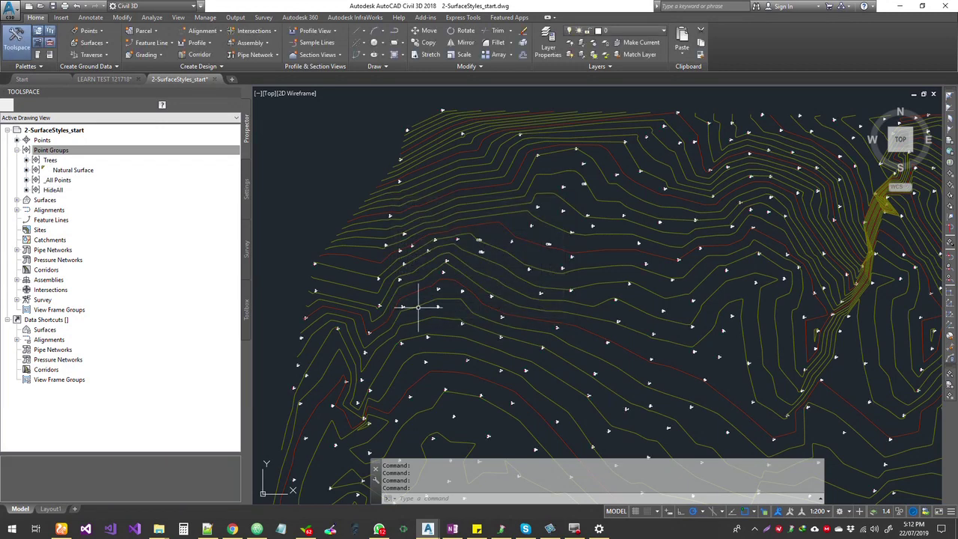
{"action": "right_click", "coordinate": [66, 151]}
{"action": "left_click", "coordinate": [90, 156]}
{"action": "left_click", "coordinate": [423, 273]}
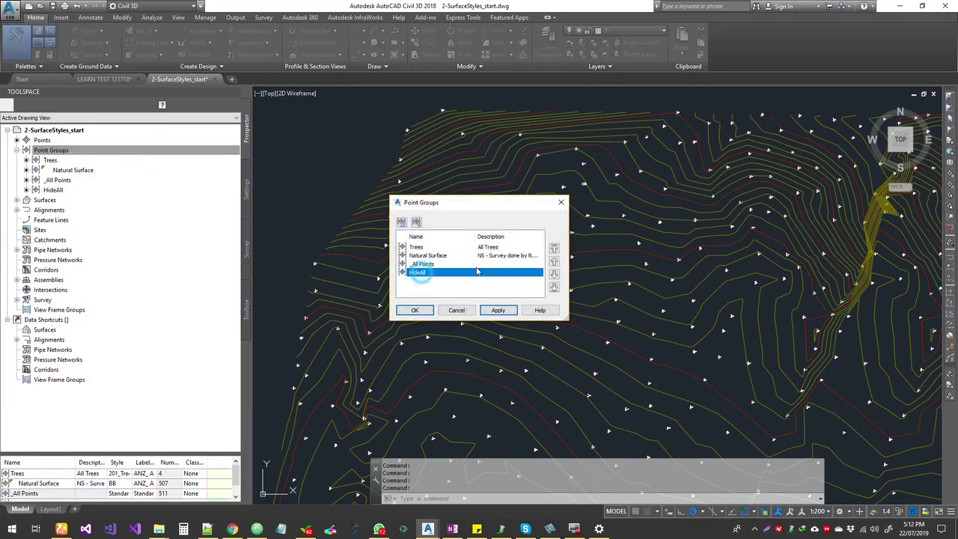
{"action": "left_click", "coordinate": [554, 248]}
{"action": "left_click", "coordinate": [416, 310]}
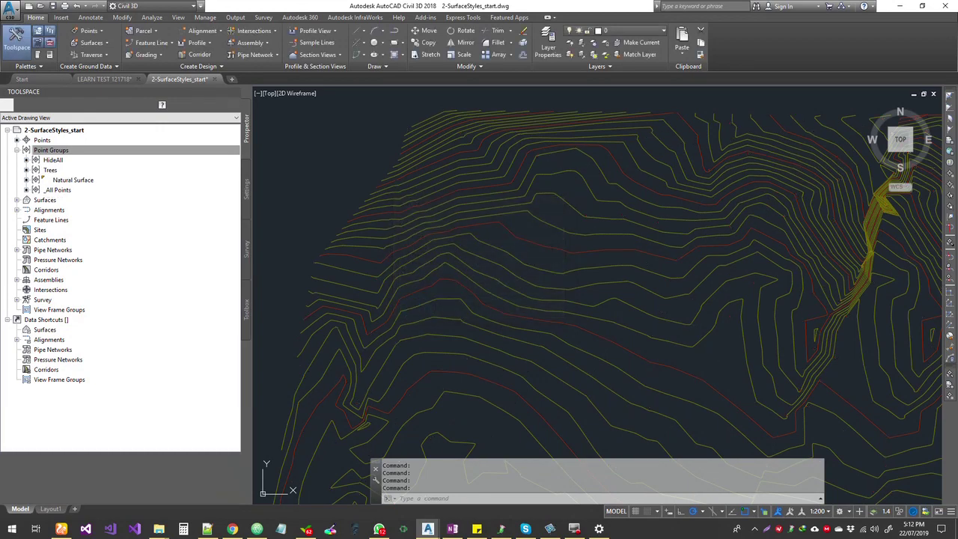
{"action": "scroll", "coordinate": [520, 313], "scroll_direction": "down", "scroll_amount": 5}
{"action": "scroll", "coordinate": [577, 327], "scroll_direction": "up", "scroll_amount": 5}
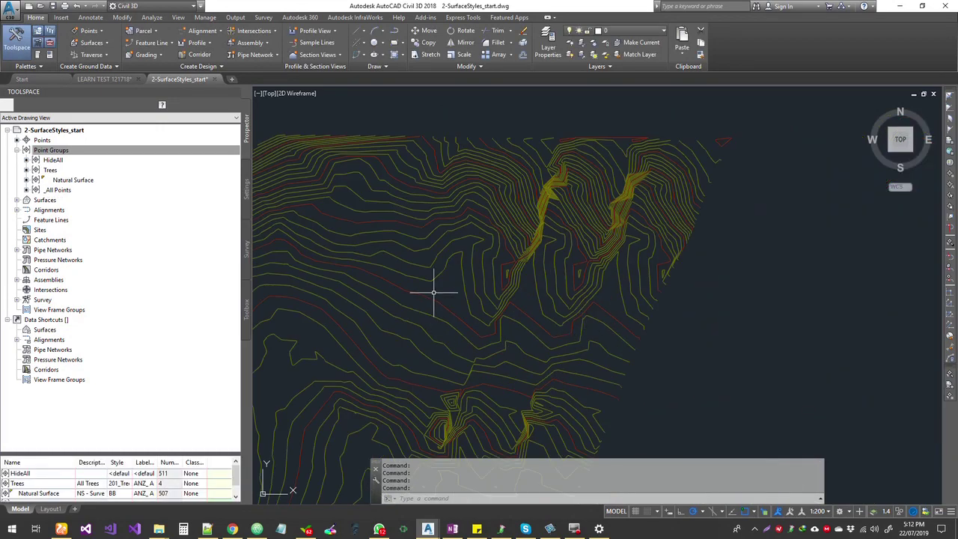
{"action": "scroll", "coordinate": [437, 289], "scroll_direction": "down", "scroll_amount": 1}
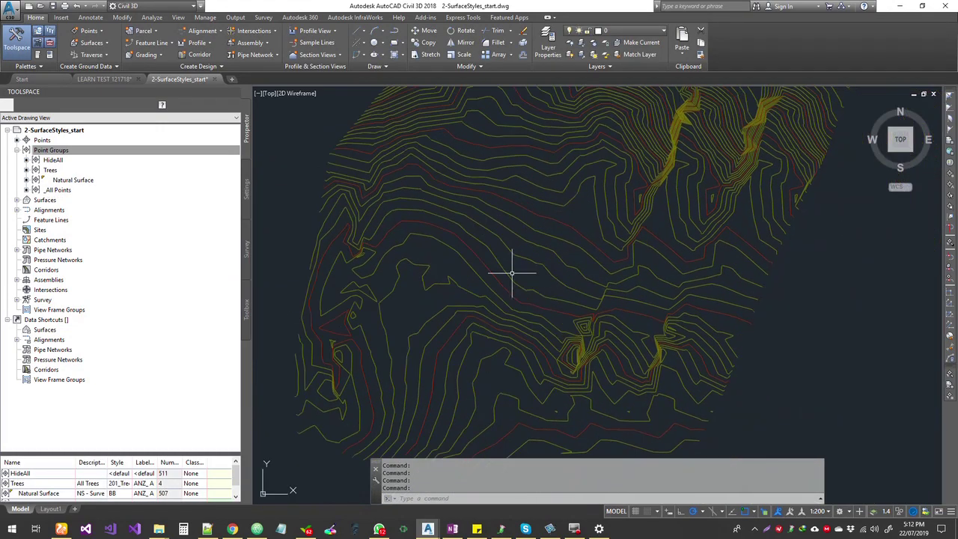
{"action": "middle_click_drag", "start_coordinate": [498, 259], "coordinate": [500, 353]}
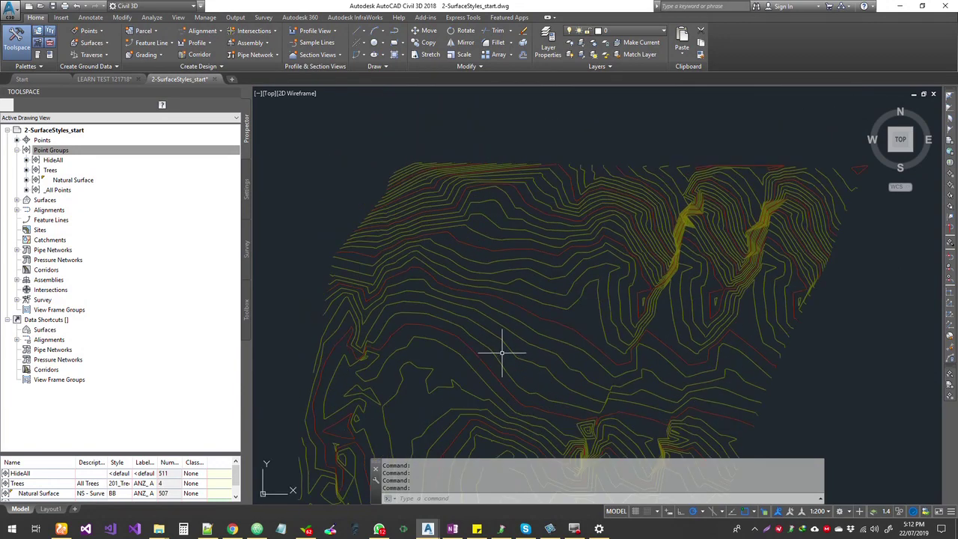
- Start Catchment Area on the surface with Catchment Object Type set to 2D Polyline
{"action": "left_click", "coordinate": [406, 190]}
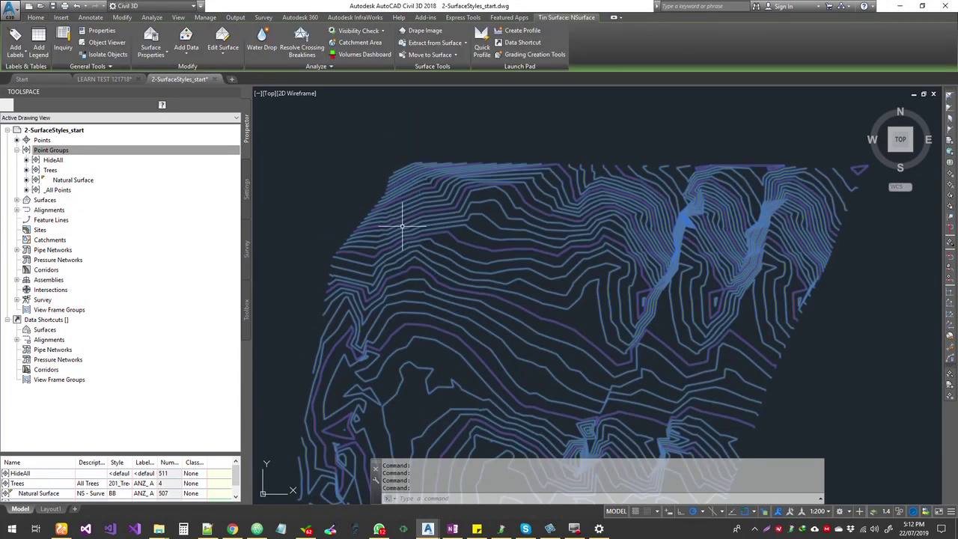
{"action": "left_click", "coordinate": [354, 43]}
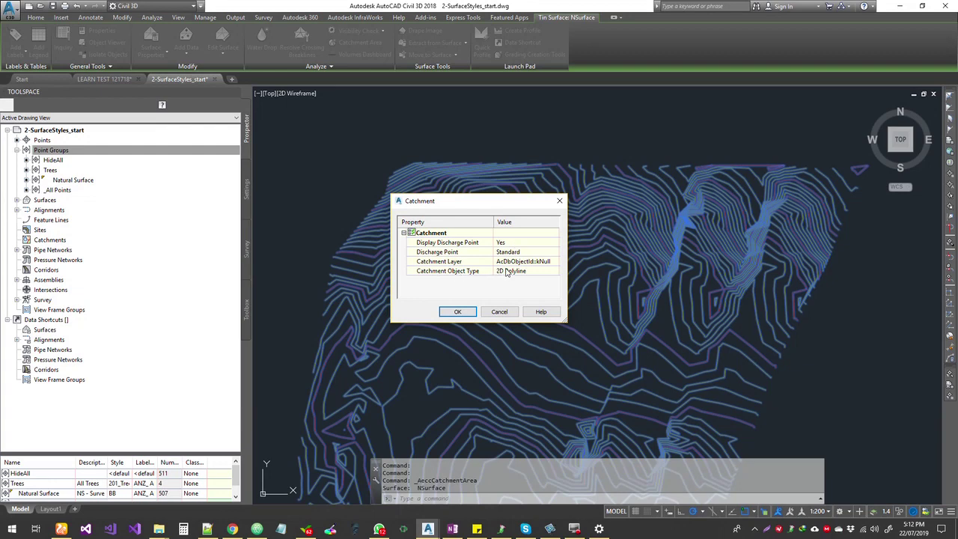
{"action": "left_click", "coordinate": [515, 272]}
{"action": "left_click", "coordinate": [516, 272]}
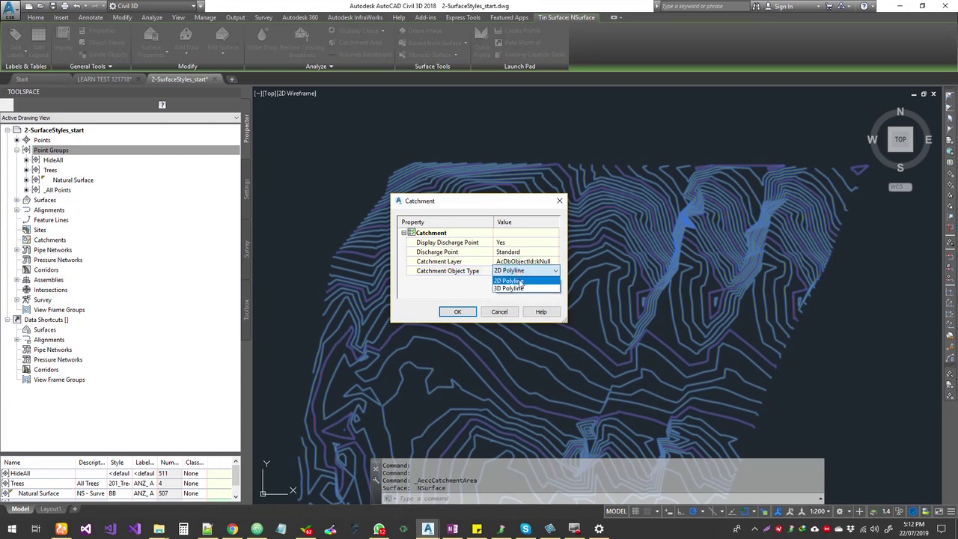
{"action": "left_click", "coordinate": [517, 281]}
{"action": "left_click_drag", "start_coordinate": [492, 201], "coordinate": [770, 177]}
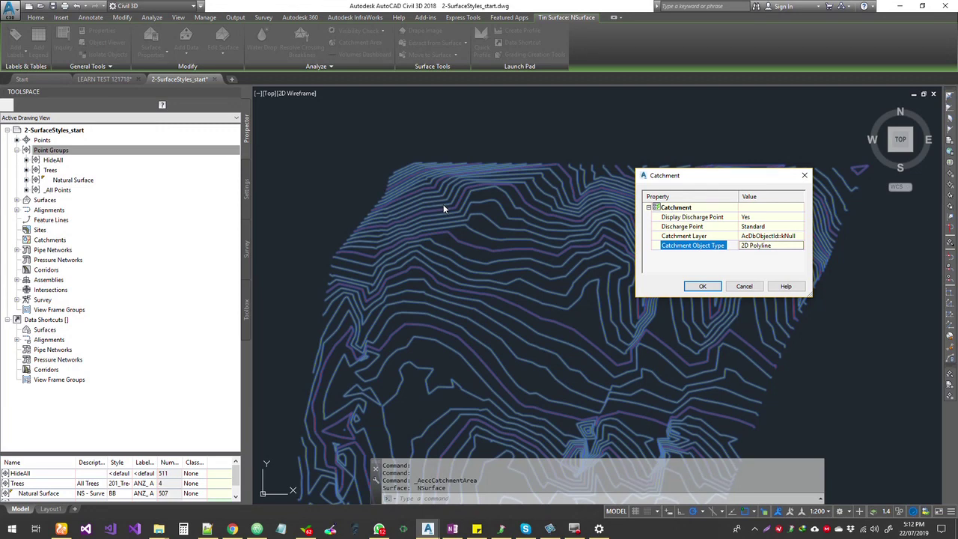
{"action": "left_click", "coordinate": [757, 247]}
{"action": "left_click", "coordinate": [758, 246]}
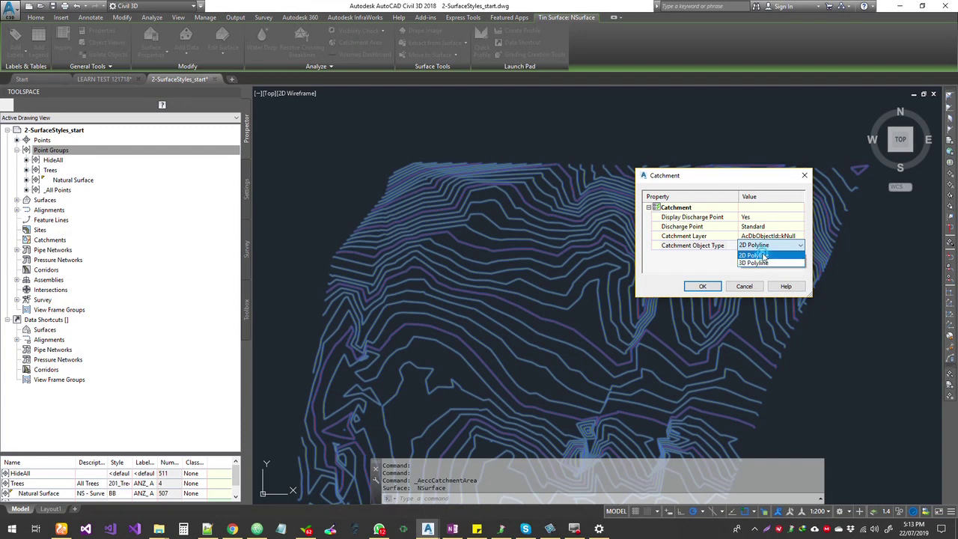
{"action": "left_click", "coordinate": [763, 257]}
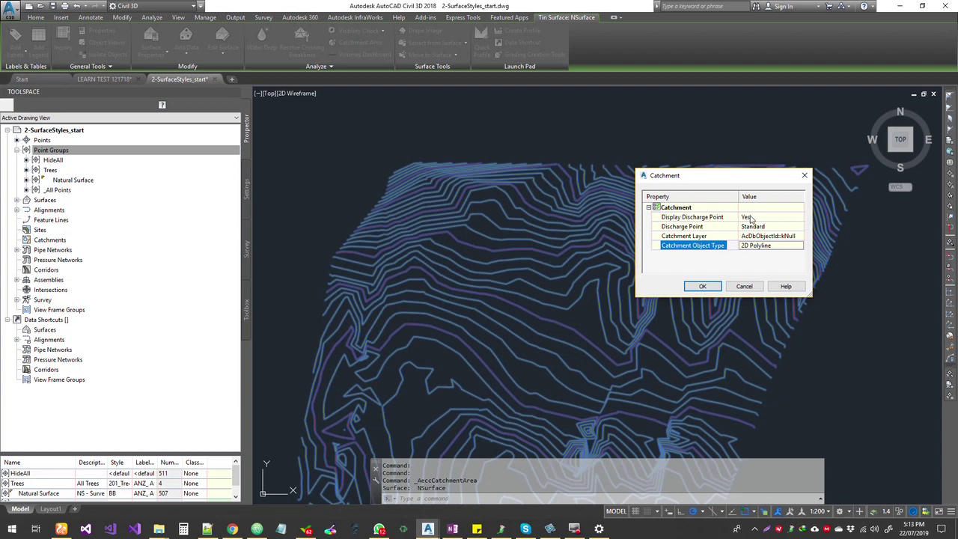
{"action": "left_click", "coordinate": [703, 286]}
- Pick about 25 discharge points across the surface to draw their catchment boundaries, then end the command
{"action": "scroll", "coordinate": [493, 307], "scroll_direction": "down", "scroll_amount": 2}
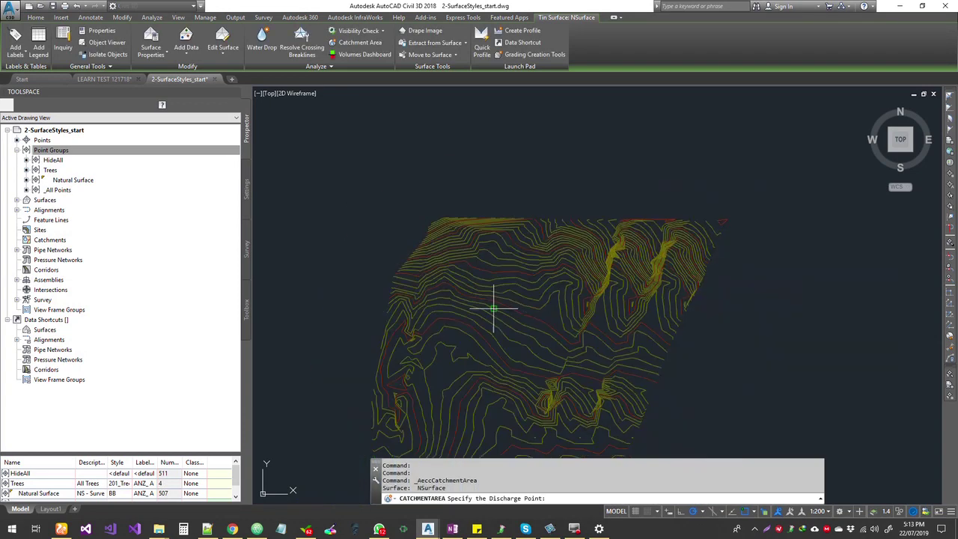
{"action": "middle_click_drag", "start_coordinate": [493, 308], "coordinate": [497, 207]}
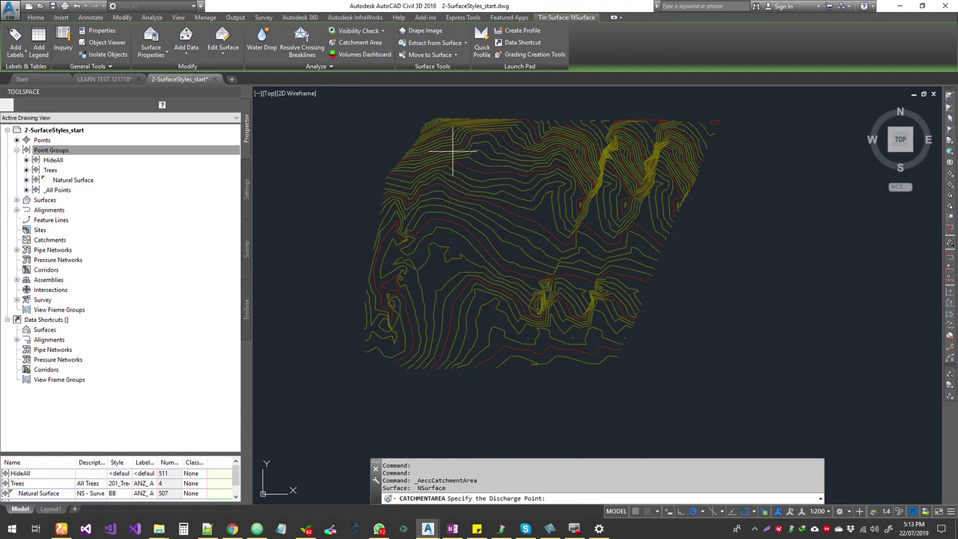
{"action": "left_click", "coordinate": [457, 176]}
{"action": "left_click", "coordinate": [487, 163]}
{"action": "left_click", "coordinate": [468, 262]}
{"action": "left_click", "coordinate": [435, 282]}
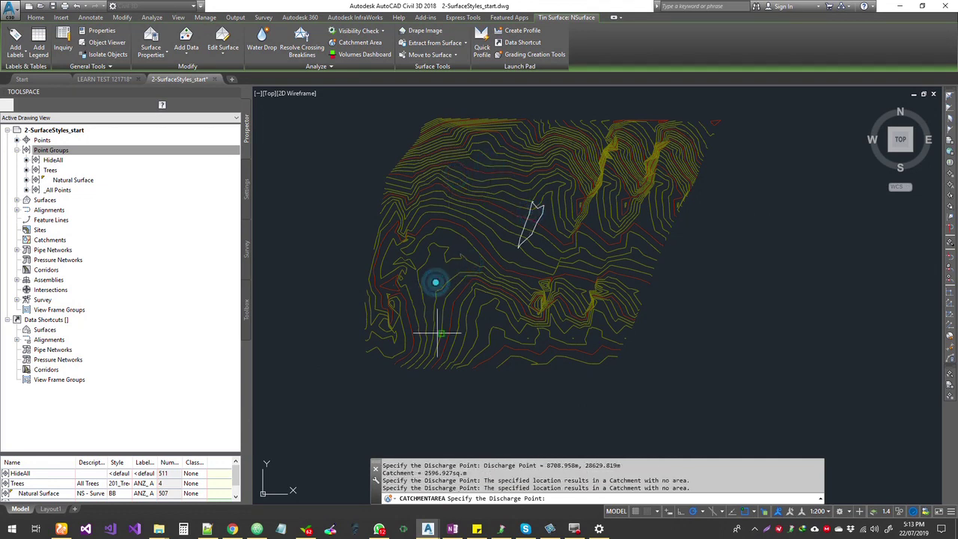
{"action": "left_click", "coordinate": [492, 337]}
{"action": "left_click", "coordinate": [581, 325]}
{"action": "left_click", "coordinate": [589, 269]}
{"action": "left_click", "coordinate": [605, 228]}
{"action": "left_click", "coordinate": [637, 183]}
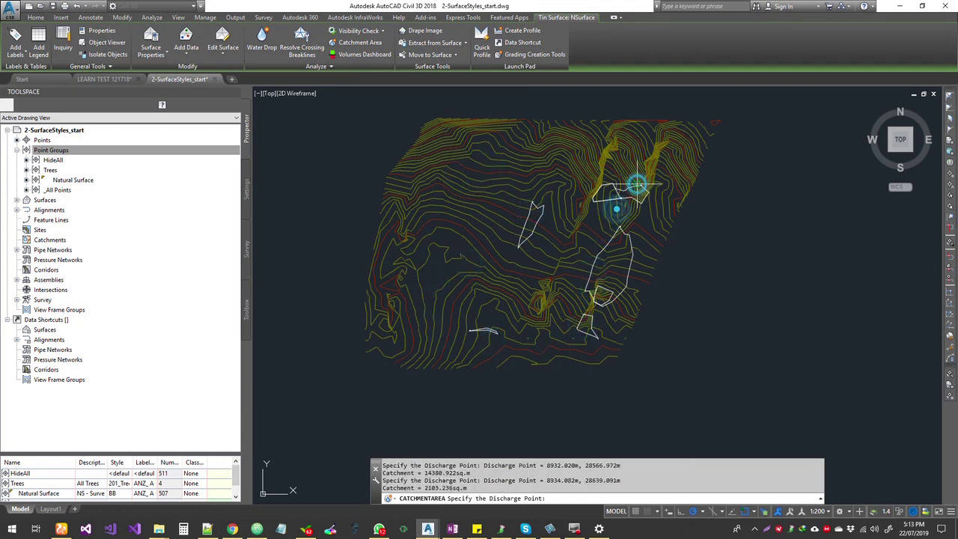
{"action": "left_click", "coordinate": [656, 142]}
{"action": "left_click", "coordinate": [543, 142]}
{"action": "left_click", "coordinate": [439, 158]}
{"action": "left_click", "coordinate": [397, 199]}
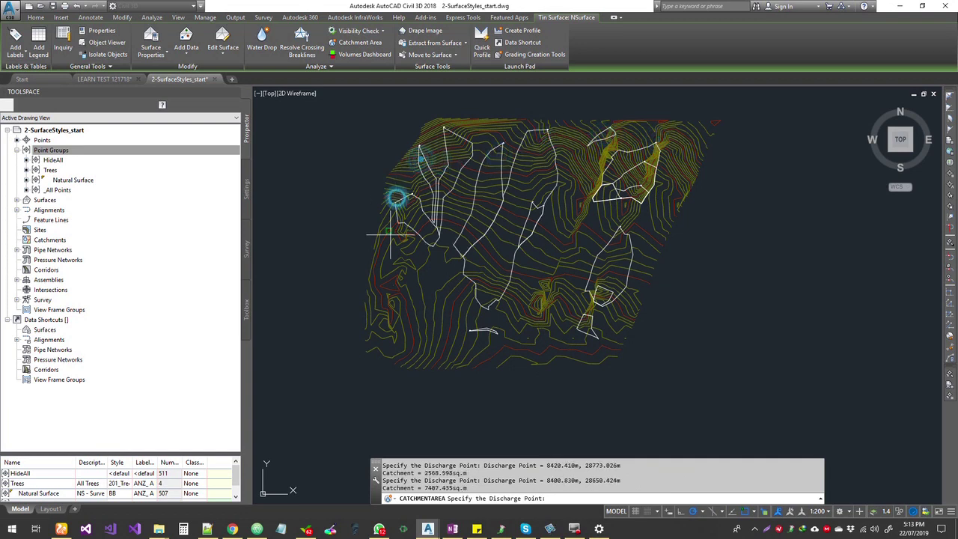
{"action": "left_click", "coordinate": [389, 236]}
{"action": "left_click", "coordinate": [377, 297]}
{"action": "left_click", "coordinate": [417, 280]}
{"action": "left_click", "coordinate": [453, 261]}
{"action": "left_click", "coordinate": [552, 231]}
{"action": "left_click", "coordinate": [596, 217]}
{"action": "left_click", "coordinate": [639, 193]}
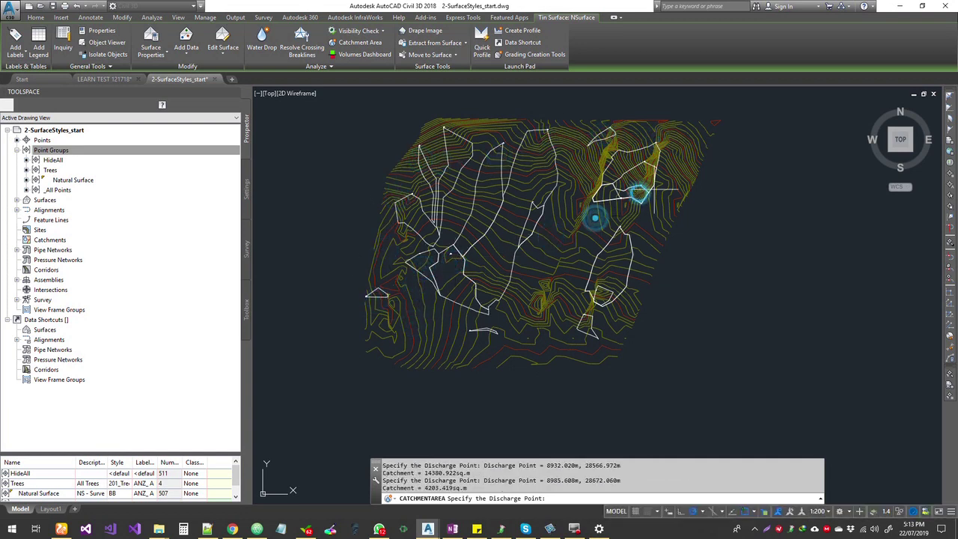
{"action": "left_click", "coordinate": [693, 162]}
{"action": "left_click", "coordinate": [604, 139]}
{"action": "left_click", "coordinate": [559, 165]}
{"action": "left_click", "coordinate": [576, 236]}
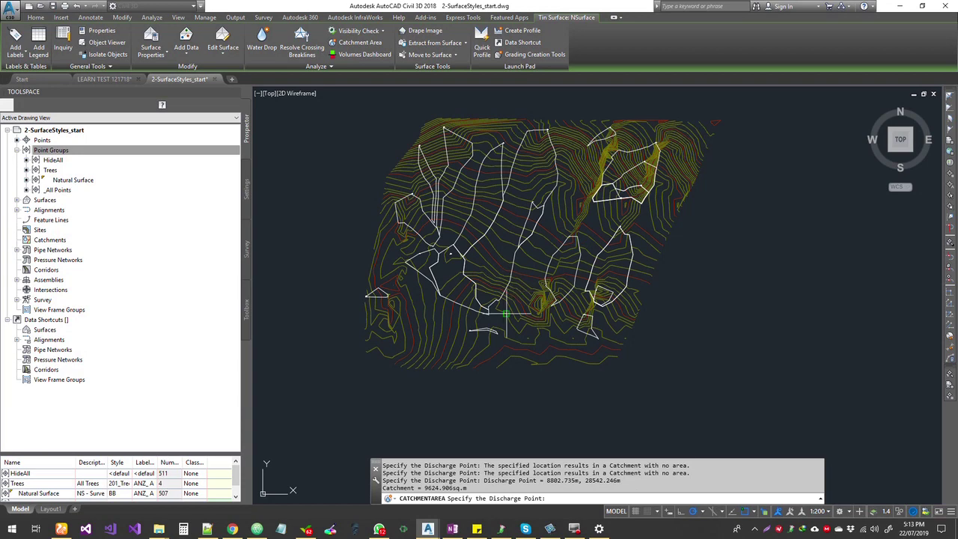
{"action": "left_click", "coordinate": [514, 359]}
{"action": "key", "text": "Escape"}
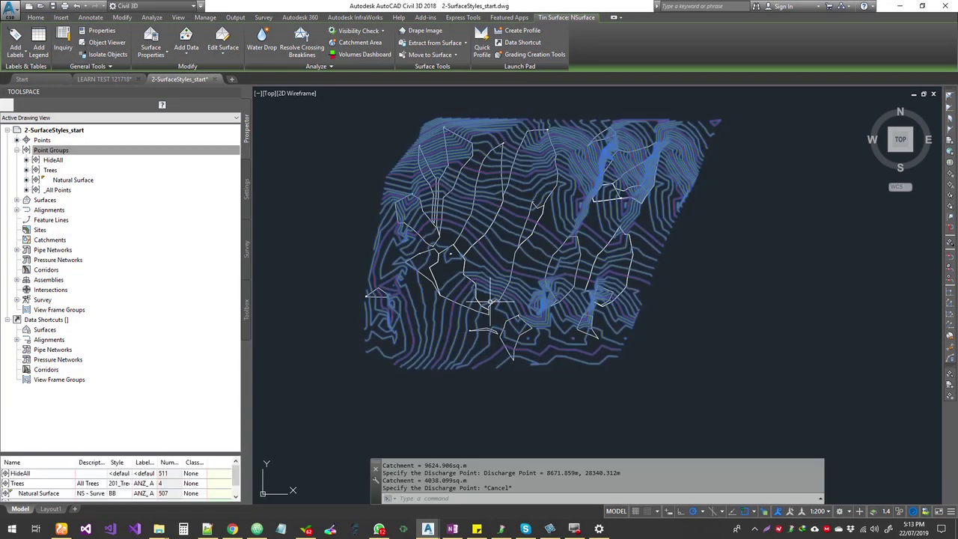
{"action": "key", "text": "Escape"}
- Inspect the drawn catchment outlines and reselect the contour surface
{"action": "scroll", "coordinate": [521, 316], "scroll_direction": "up", "scroll_amount": 6}
{"action": "scroll", "coordinate": [492, 315], "scroll_direction": "up", "scroll_amount": 3}
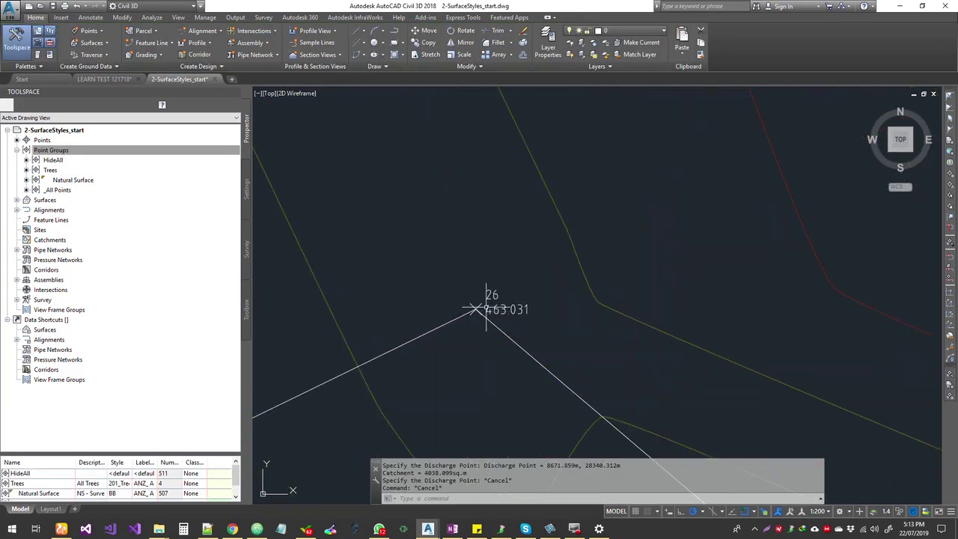
{"action": "scroll", "coordinate": [496, 321], "scroll_direction": "down", "scroll_amount": 3}
{"action": "middle_click_drag", "start_coordinate": [497, 330], "coordinate": [680, 422]}
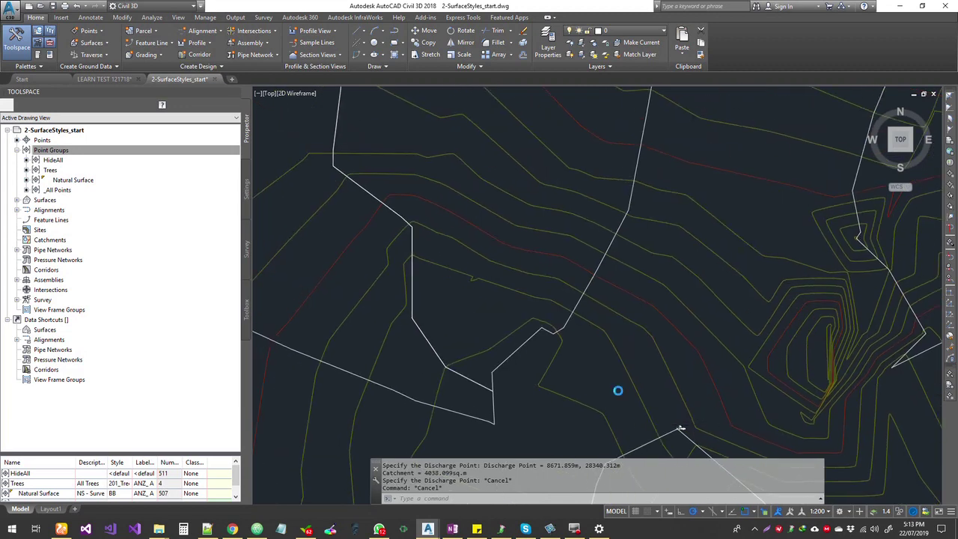
{"action": "scroll", "coordinate": [619, 389], "scroll_direction": "down", "scroll_amount": 5}
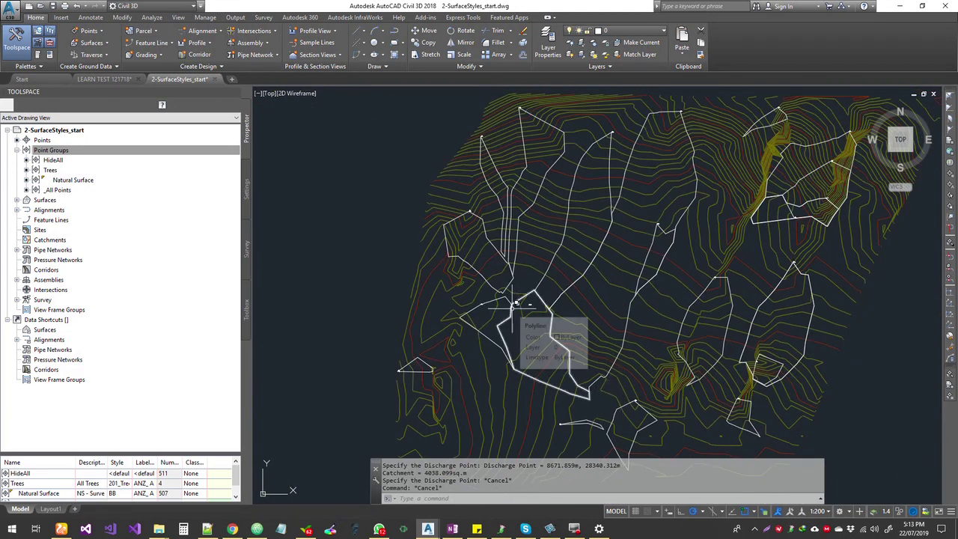
{"action": "left_click", "coordinate": [506, 150]}
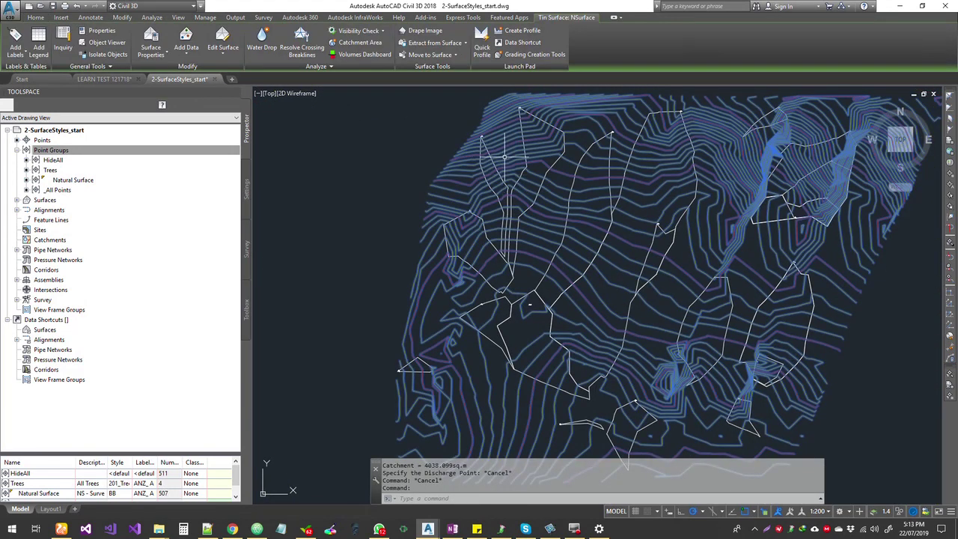
- Run Water Drop with Path Layer 0, 2D Polyline paths and no start-point marker
{"action": "left_click", "coordinate": [262, 39]}
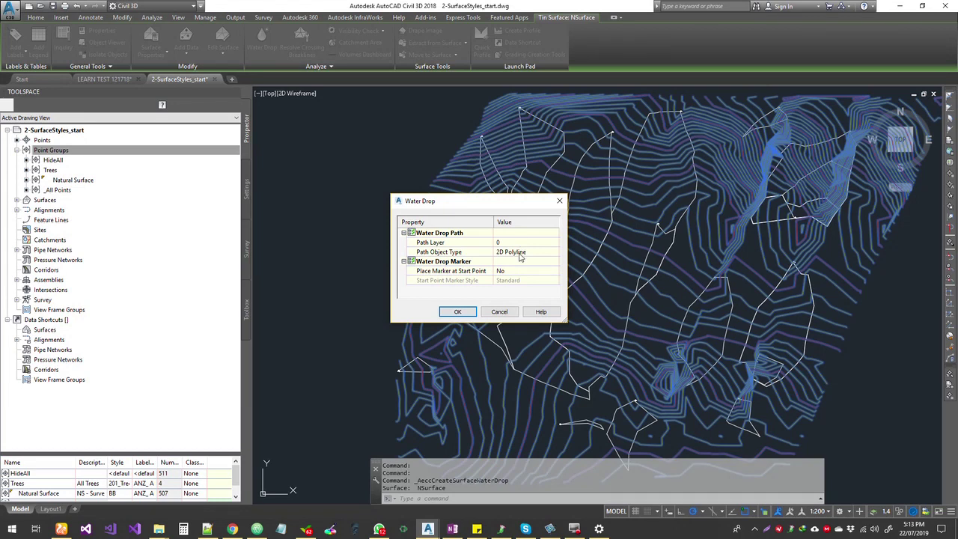
{"action": "left_click", "coordinate": [520, 257]}
{"action": "left_click", "coordinate": [520, 257]}
{"action": "left_click", "coordinate": [520, 260]}
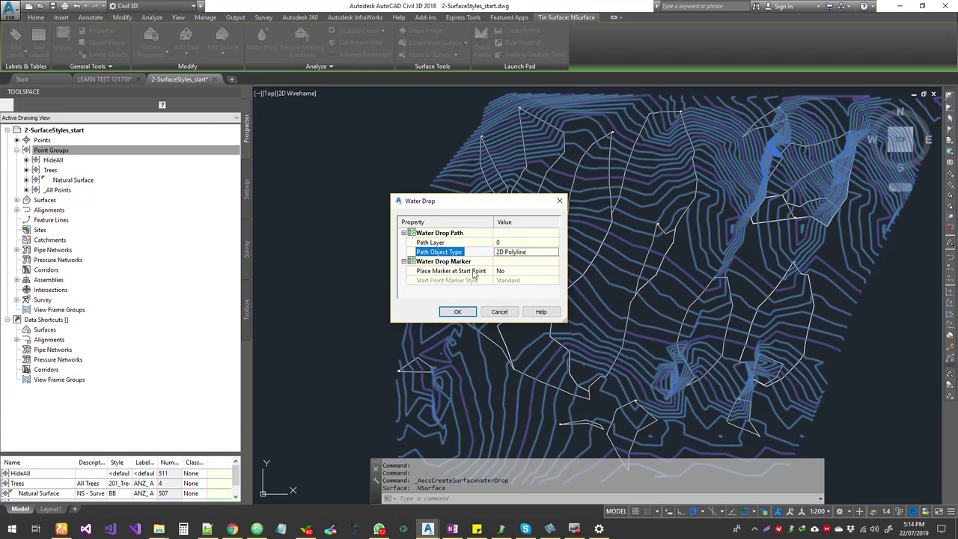
{"action": "left_click", "coordinate": [514, 274]}
{"action": "left_click", "coordinate": [514, 274]}
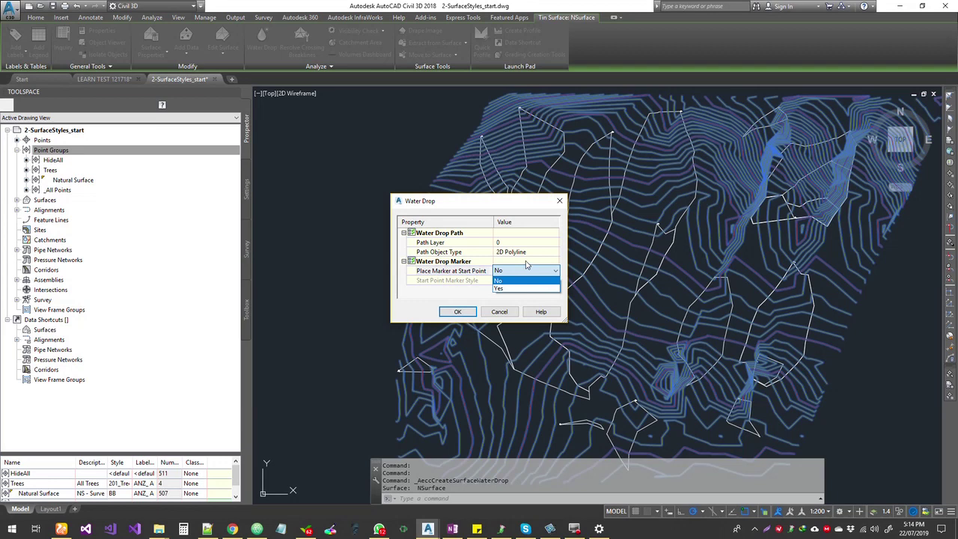
{"action": "left_click", "coordinate": [526, 267]}
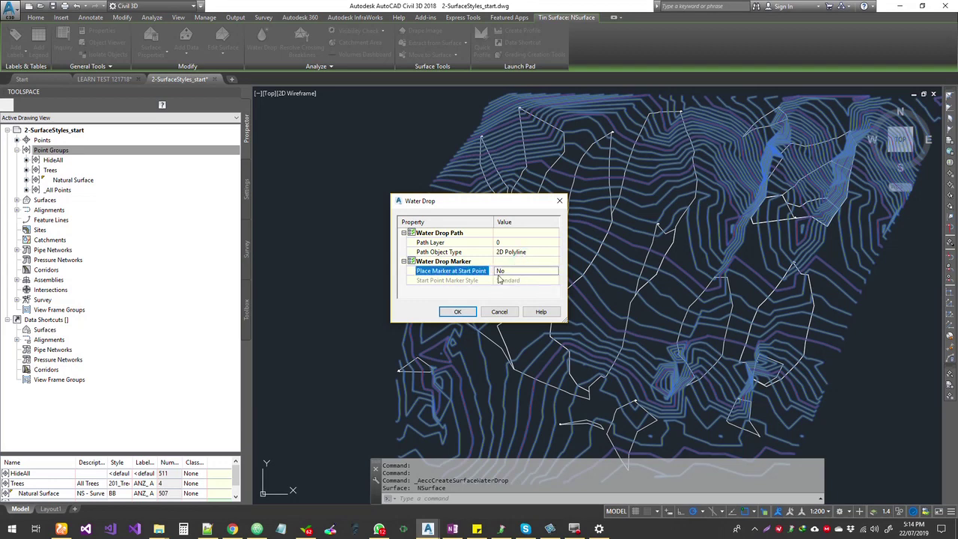
{"action": "left_click", "coordinate": [457, 312]}
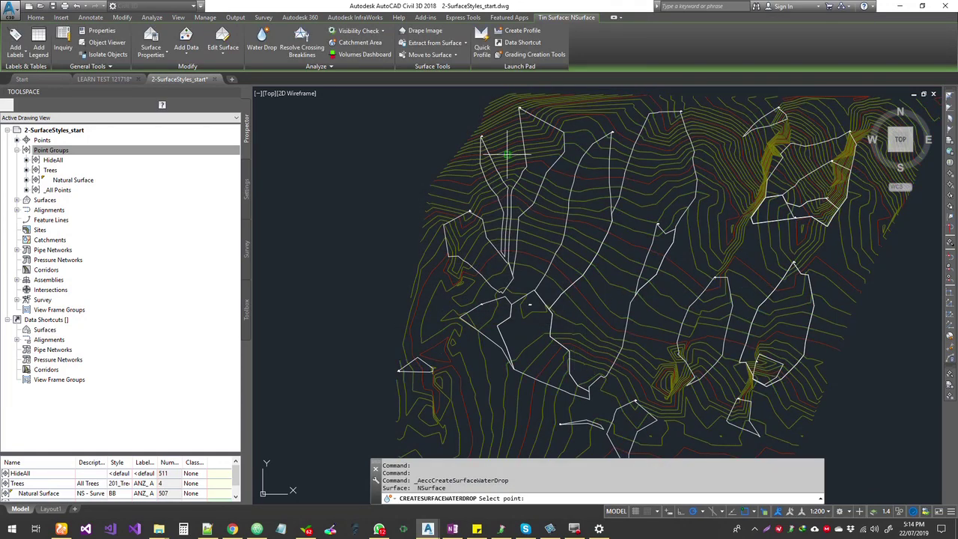
- Trace eight water drop paths from points along a diagonal across the surface
{"action": "scroll", "coordinate": [505, 156], "scroll_direction": "up", "scroll_amount": 5}
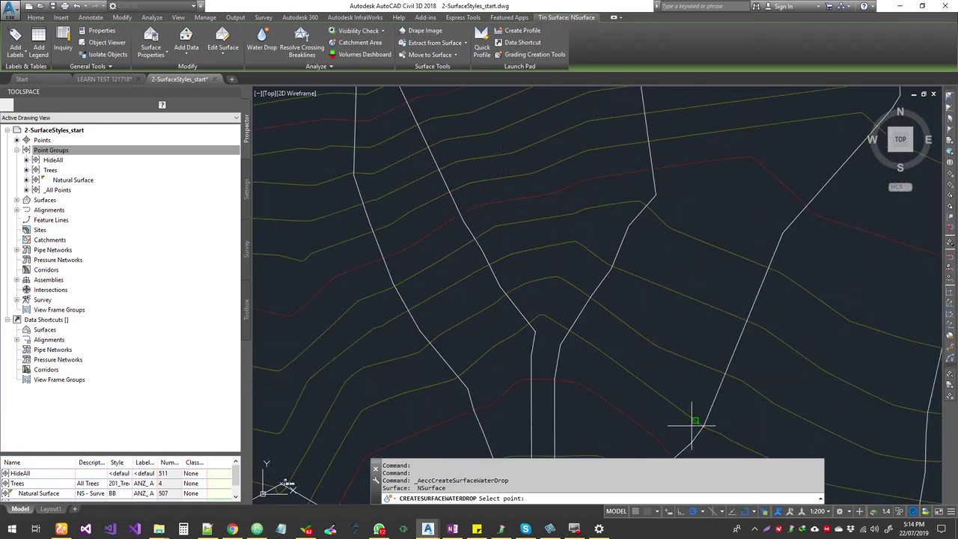
{"action": "left_click", "coordinate": [693, 421]}
{"action": "left_click", "coordinate": [679, 414]}
{"action": "left_click", "coordinate": [669, 403]}
{"action": "left_click", "coordinate": [656, 394]}
{"action": "left_click", "coordinate": [643, 381]}
{"action": "left_click", "coordinate": [625, 368]}
{"action": "left_click", "coordinate": [612, 359]}
{"action": "left_click", "coordinate": [592, 333]}
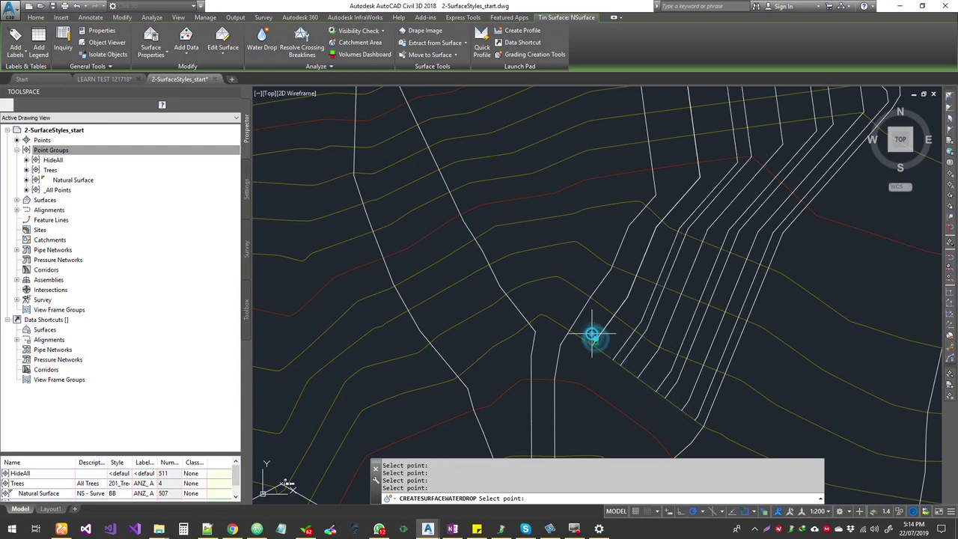
- Trace three more water drop paths in the lower middle, then end the analysis
{"action": "scroll", "coordinate": [614, 381], "scroll_direction": "down", "scroll_amount": 4}
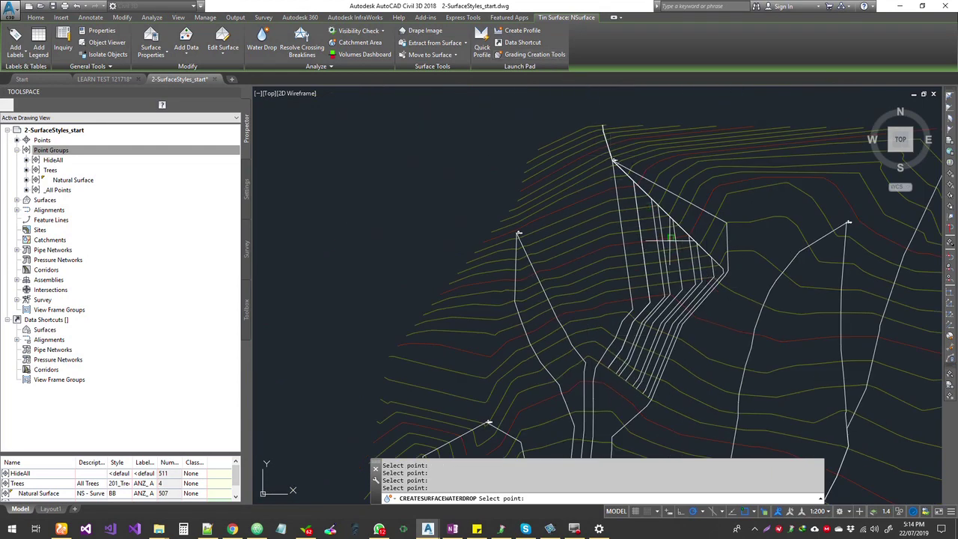
{"action": "scroll", "coordinate": [670, 241], "scroll_direction": "up", "scroll_amount": 5}
{"action": "scroll", "coordinate": [805, 414], "scroll_direction": "down", "scroll_amount": 4}
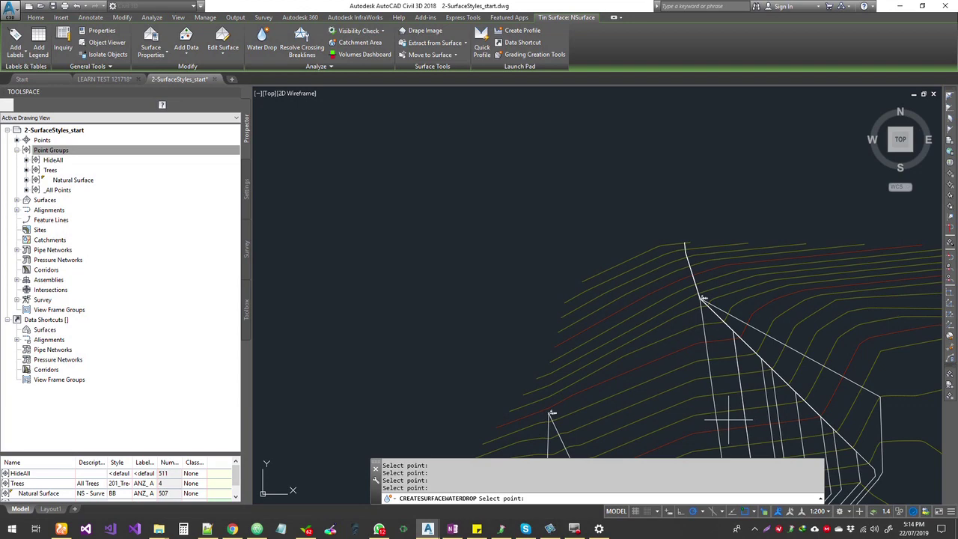
{"action": "scroll", "coordinate": [679, 280], "scroll_direction": "up", "scroll_amount": 2}
{"action": "scroll", "coordinate": [679, 280], "scroll_direction": "up", "scroll_amount": 2}
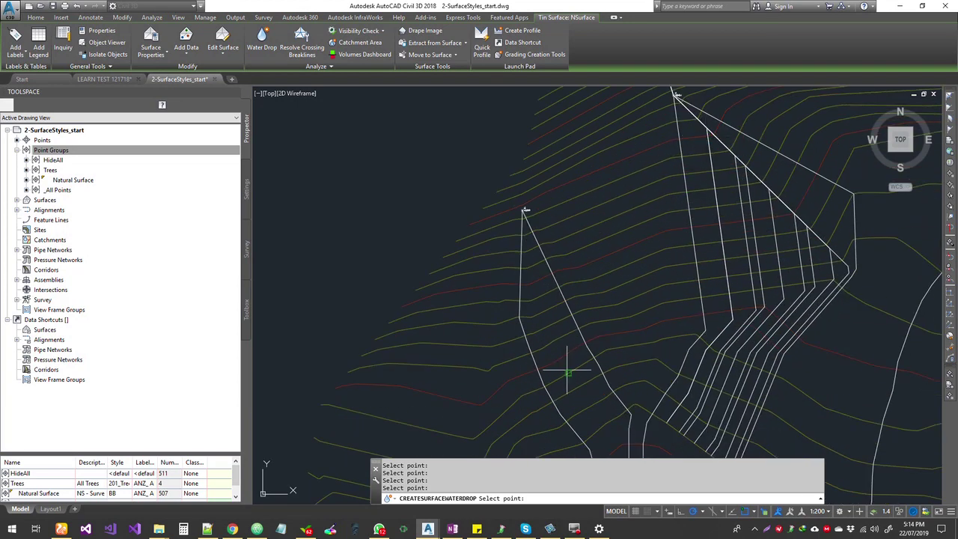
{"action": "scroll", "coordinate": [582, 442], "scroll_direction": "up", "scroll_amount": 4}
{"action": "left_click", "coordinate": [587, 440]}
{"action": "scroll", "coordinate": [665, 387], "scroll_direction": "down", "scroll_amount": 2}
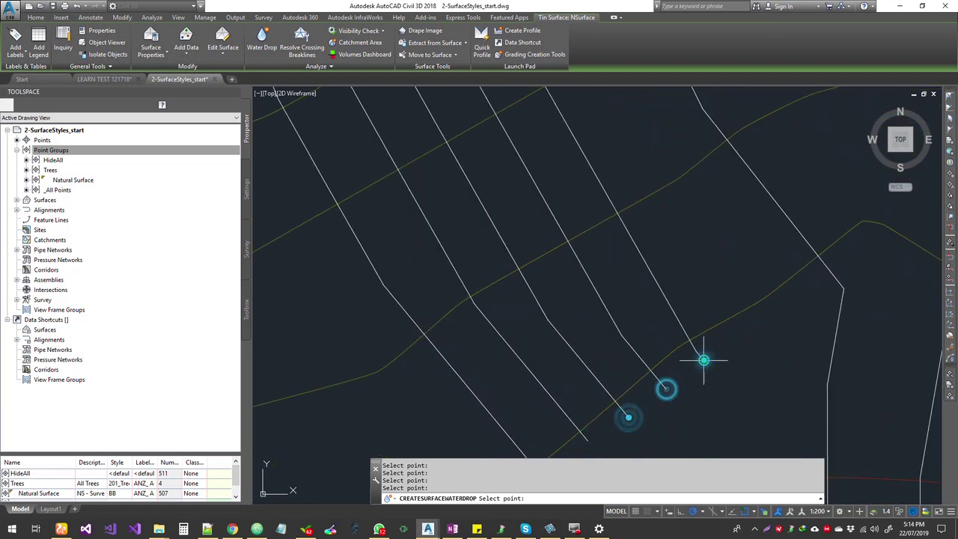
{"action": "scroll", "coordinate": [718, 314], "scroll_direction": "down", "scroll_amount": 3}
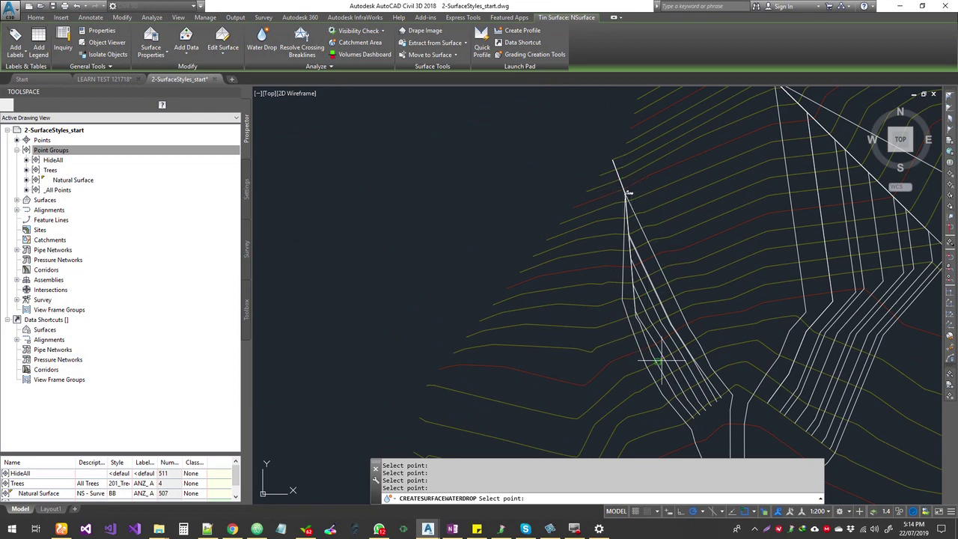
{"action": "scroll", "coordinate": [663, 360], "scroll_direction": "down", "scroll_amount": 5}
{"action": "left_click", "coordinate": [614, 383]}
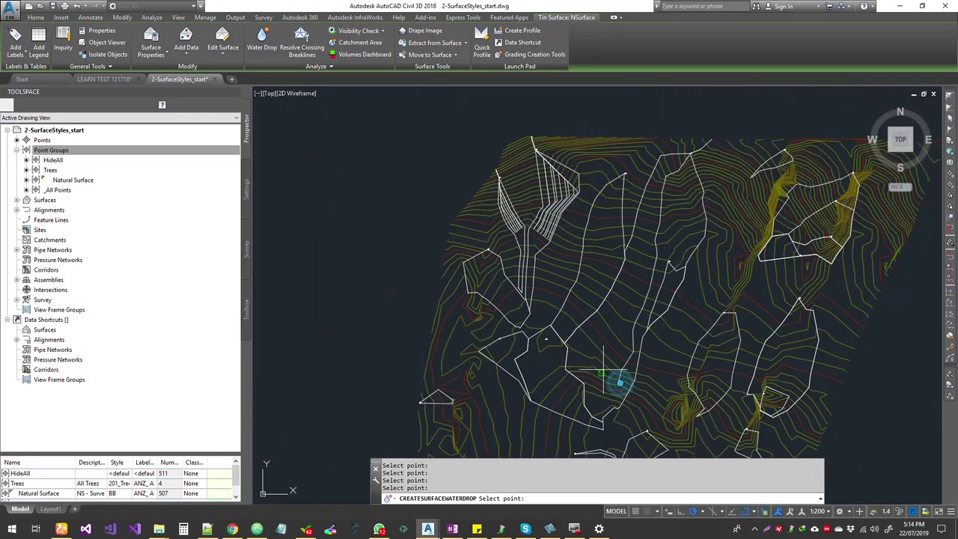
{"action": "left_click", "coordinate": [588, 343]}
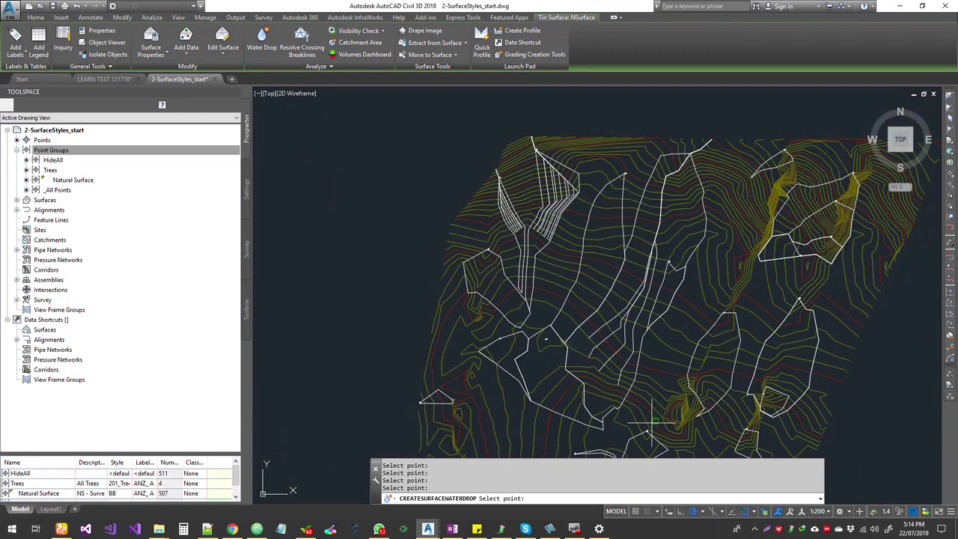
{"action": "key", "text": "Escape"}
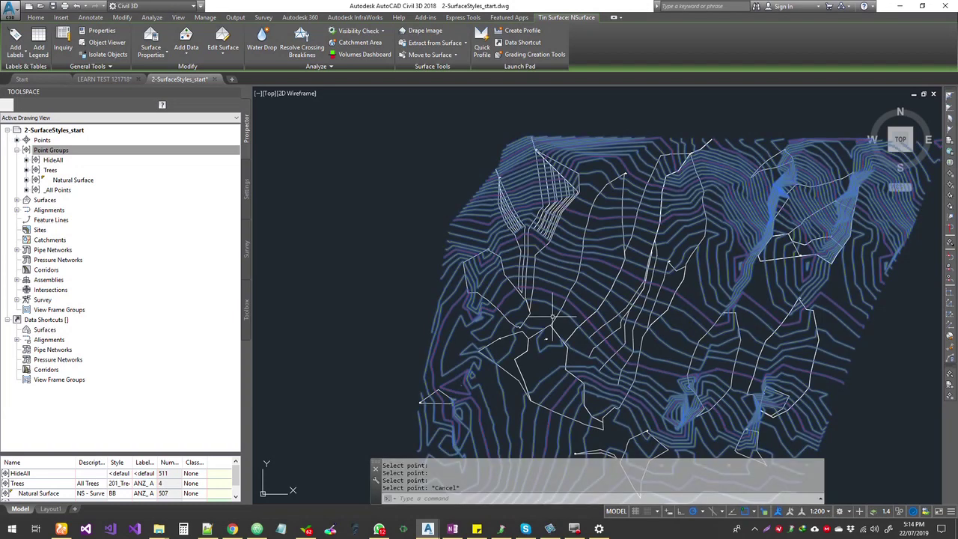
- Select all 41 flow path polylines via Select Similar and delete them
{"action": "key", "text": "Escape"}
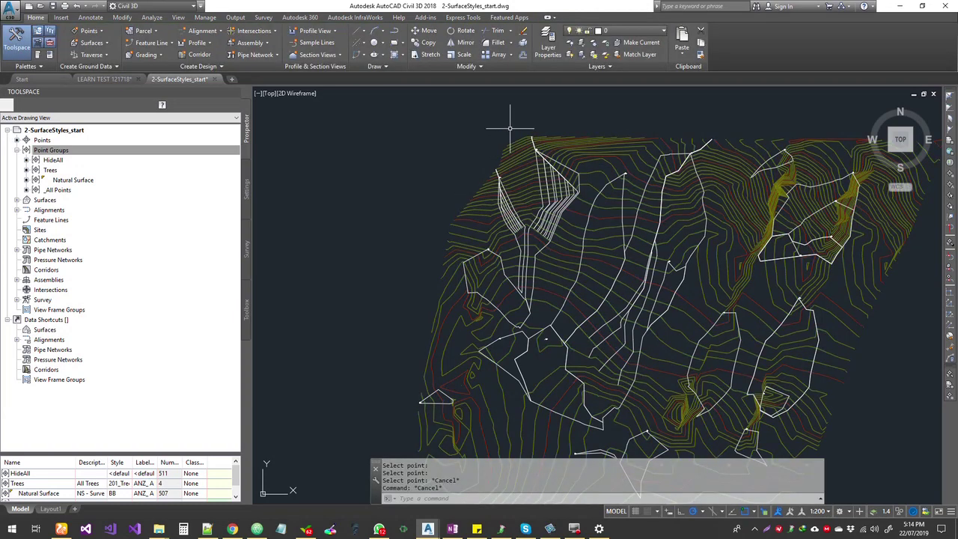
{"action": "scroll", "coordinate": [543, 183], "scroll_direction": "up", "scroll_amount": 4}
{"action": "left_click", "coordinate": [558, 176]}
{"action": "left_click", "coordinate": [597, 224]}
{"action": "right_click", "coordinate": [500, 198]}
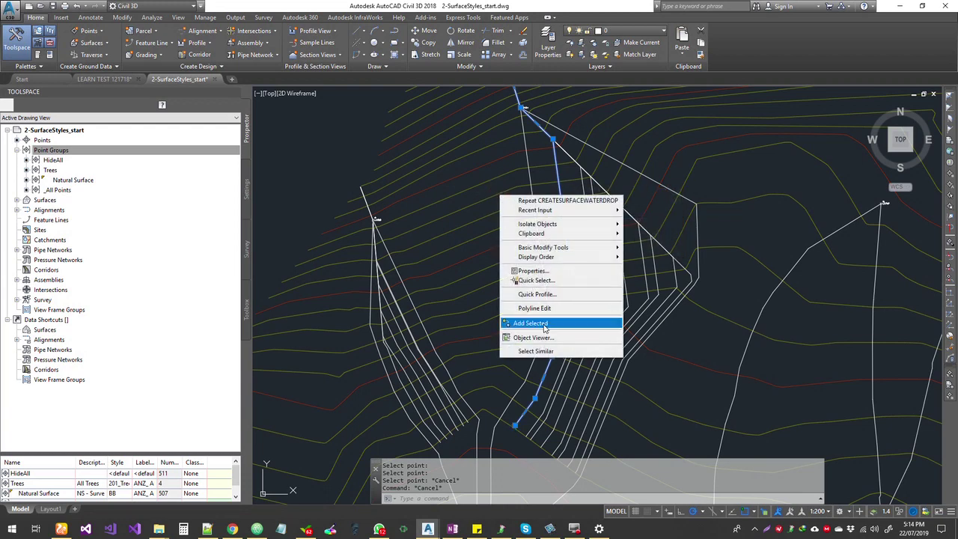
{"action": "left_click", "coordinate": [546, 351]}
{"action": "scroll", "coordinate": [546, 352], "scroll_direction": "down", "scroll_amount": 5}
{"action": "scroll", "coordinate": [546, 352], "scroll_direction": "down", "scroll_amount": 4}
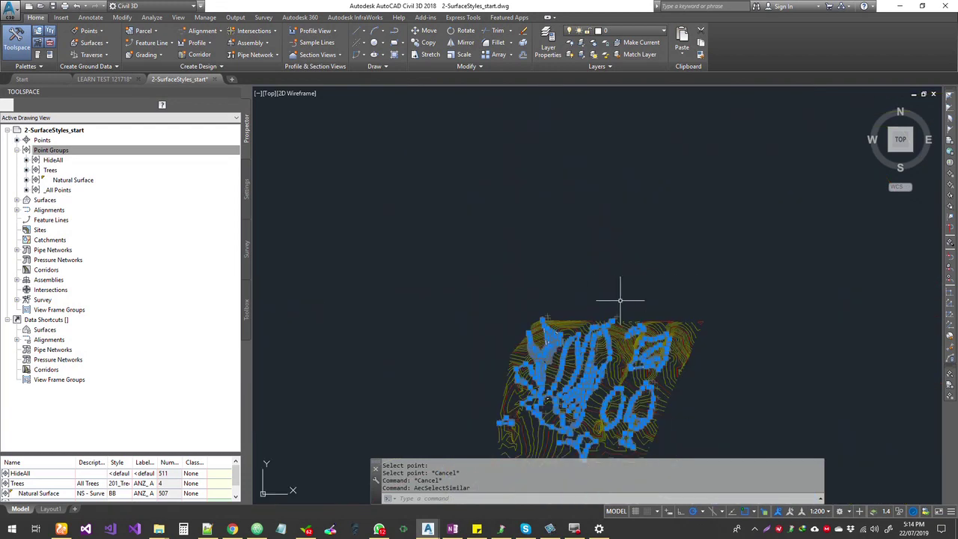
{"action": "key", "text": "Delete"}
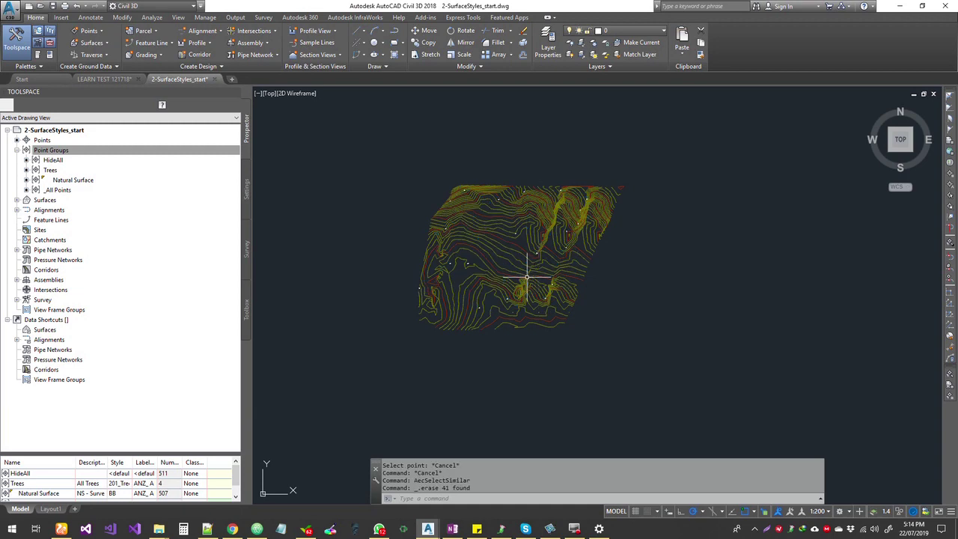
- Window-select and delete the 22 survey points, then select the contour surface
{"action": "left_click", "coordinate": [403, 157]}
{"action": "left_click", "coordinate": [663, 369]}
{"action": "key", "text": "Delete"}
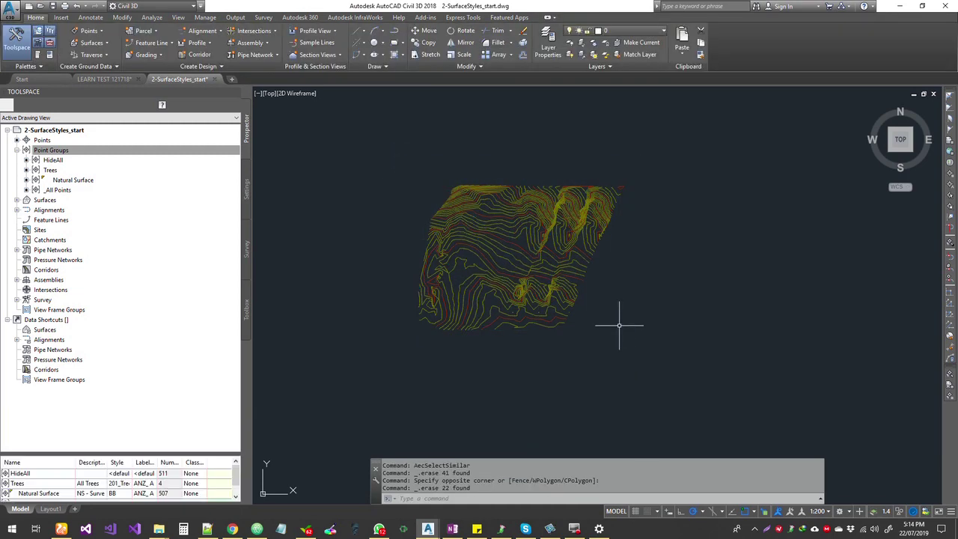
{"action": "right_click", "coordinate": [346, 296]}
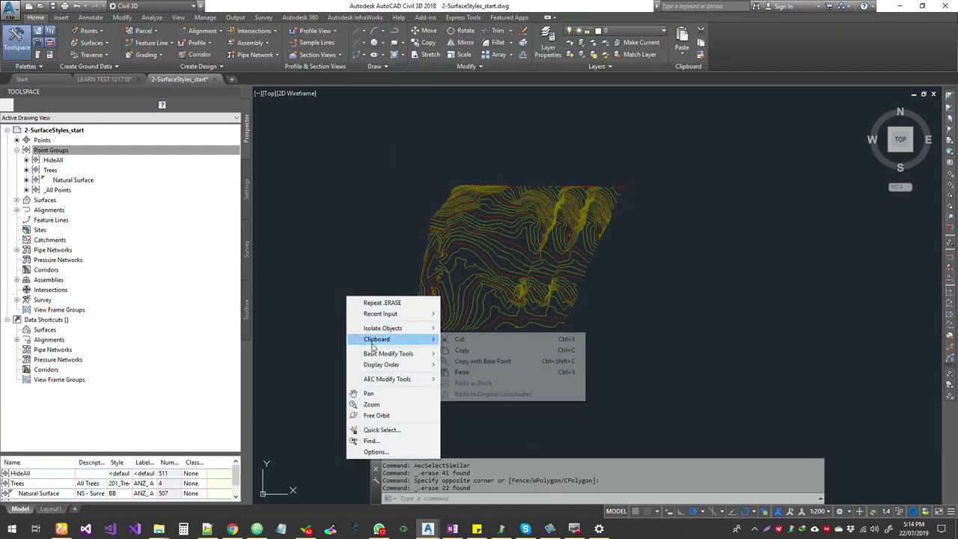
{"action": "left_click", "coordinate": [335, 238]}
{"action": "left_click", "coordinate": [292, 285]}
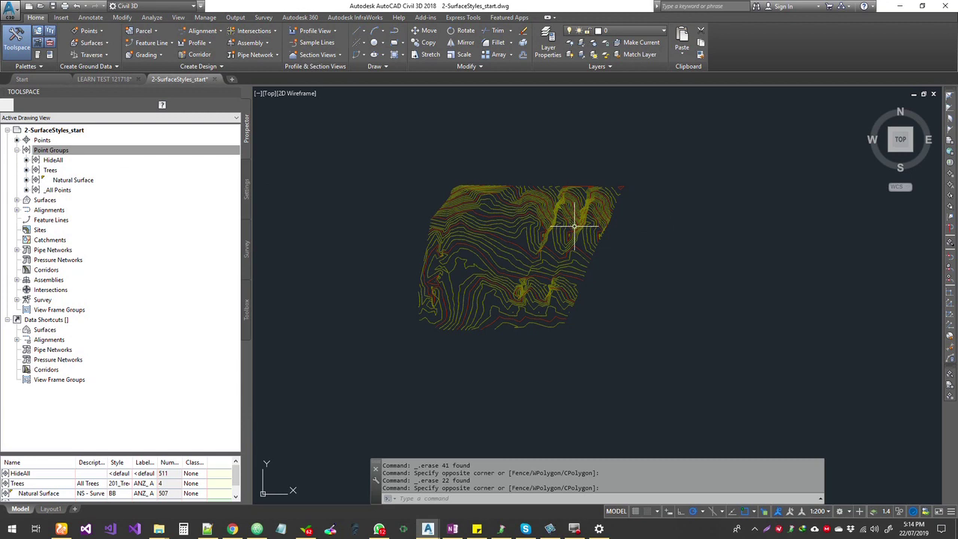
{"action": "mouse_move", "coordinate": [575, 226]}
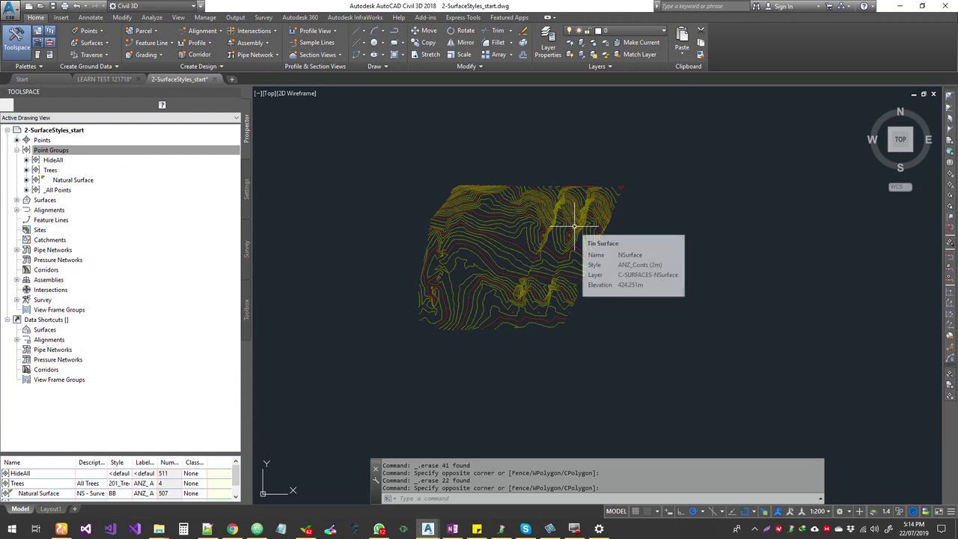
{"action": "left_click", "coordinate": [512, 213]}
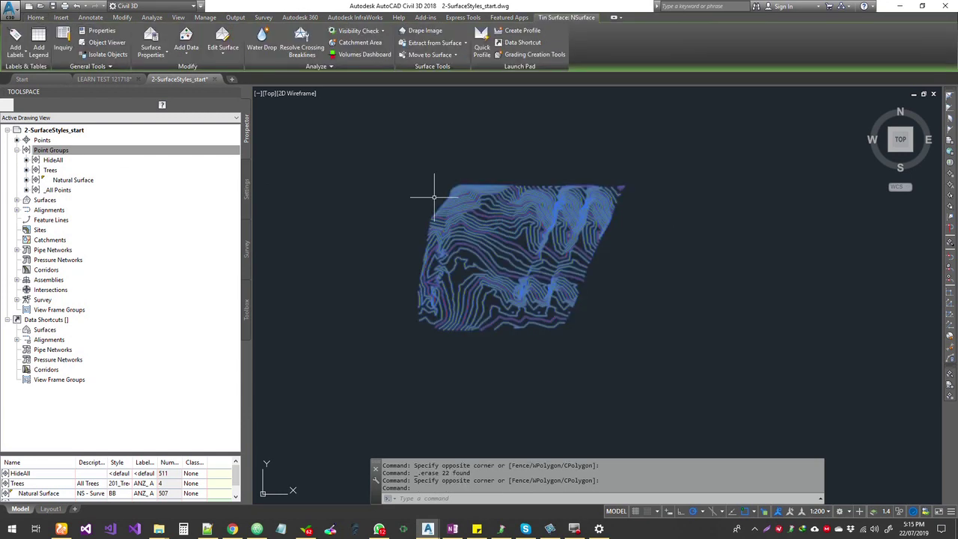